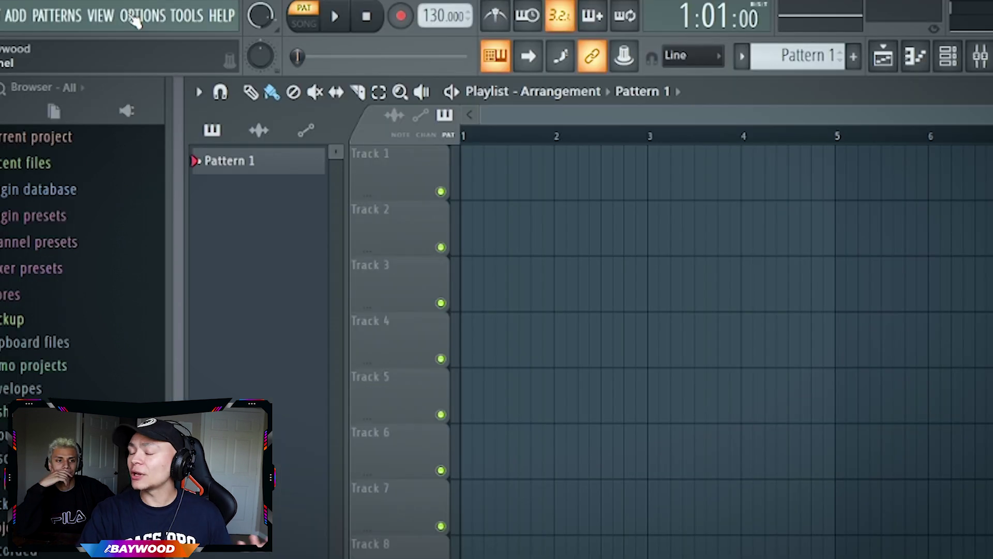
# Open Options > Audio settings and expand the Device dropdown to list available output devices.
pyautogui.click(131, 16)
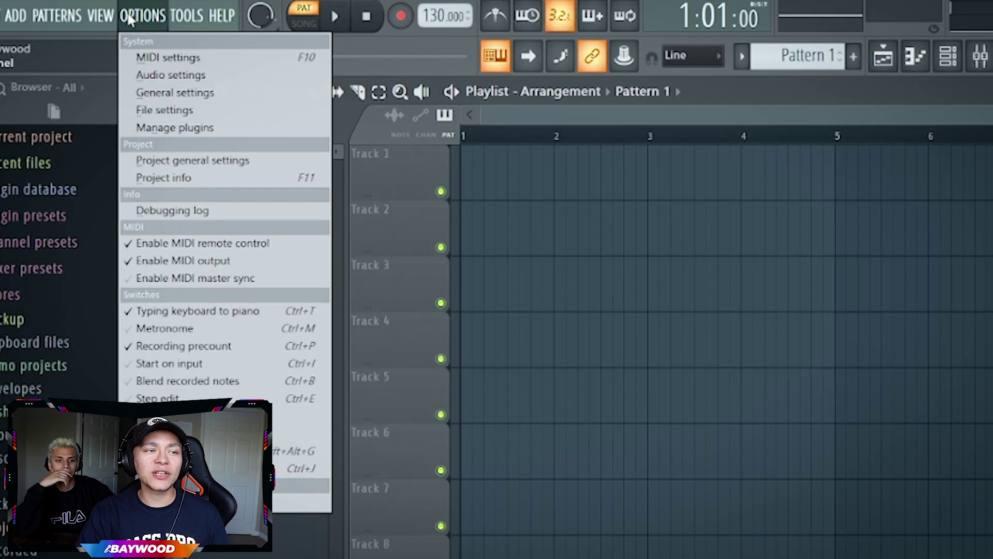
pyautogui.click(174, 78)
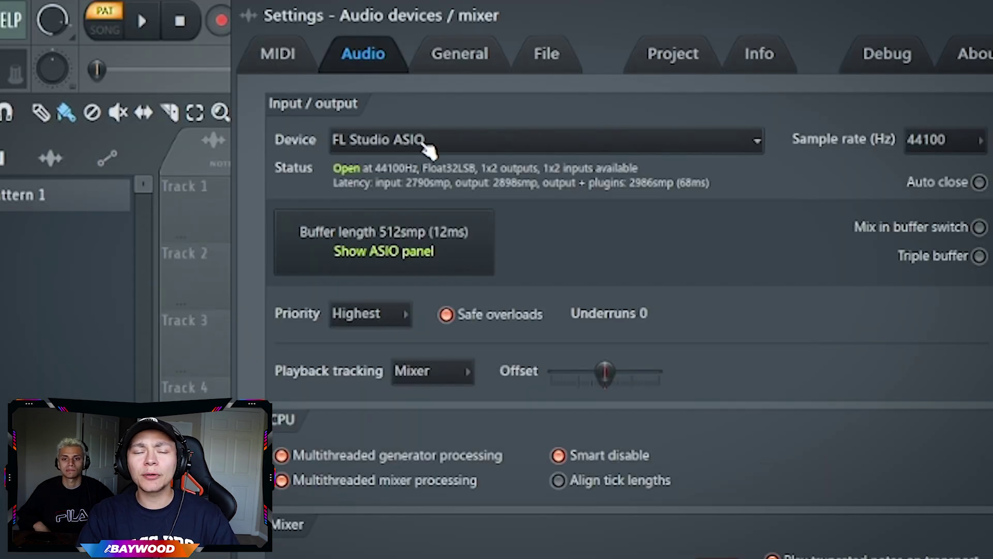
pyautogui.click(429, 147)
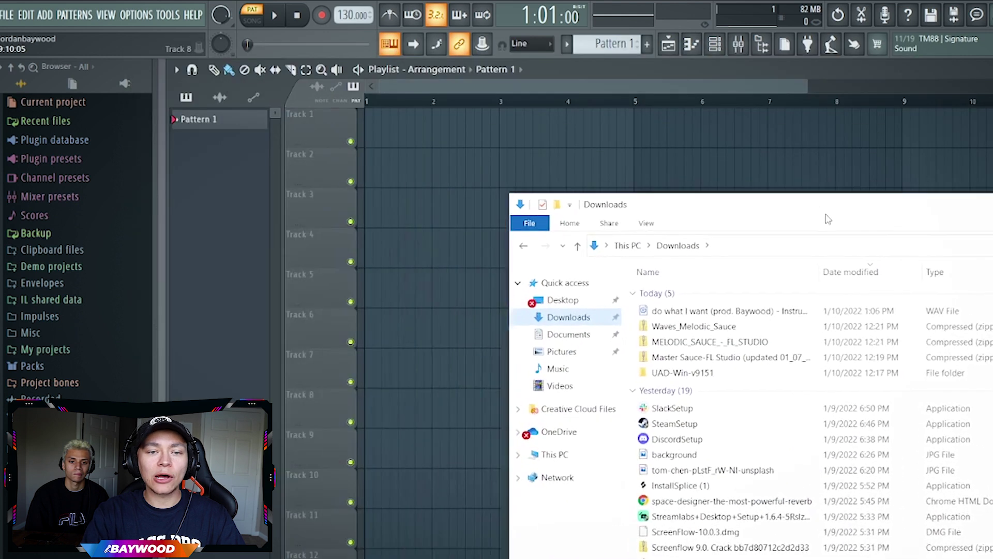
# Drop the 'do what I want' instrumental WAV onto Track 1, zoom out, and play from bar 16.
pyautogui.moveTo(620, 318); pyautogui.dragTo(408, 129)
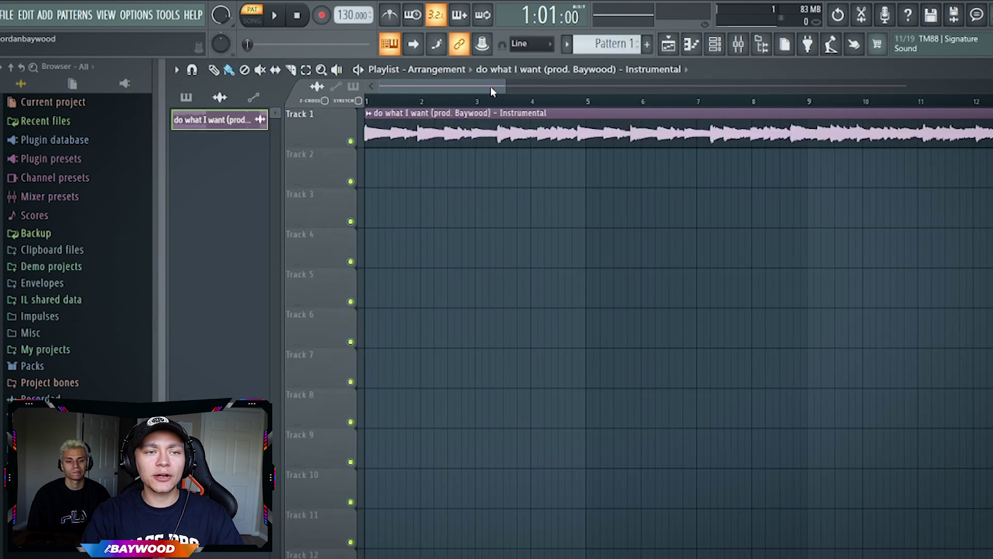
pyautogui.moveTo(503, 86); pyautogui.dragTo(964, 85)
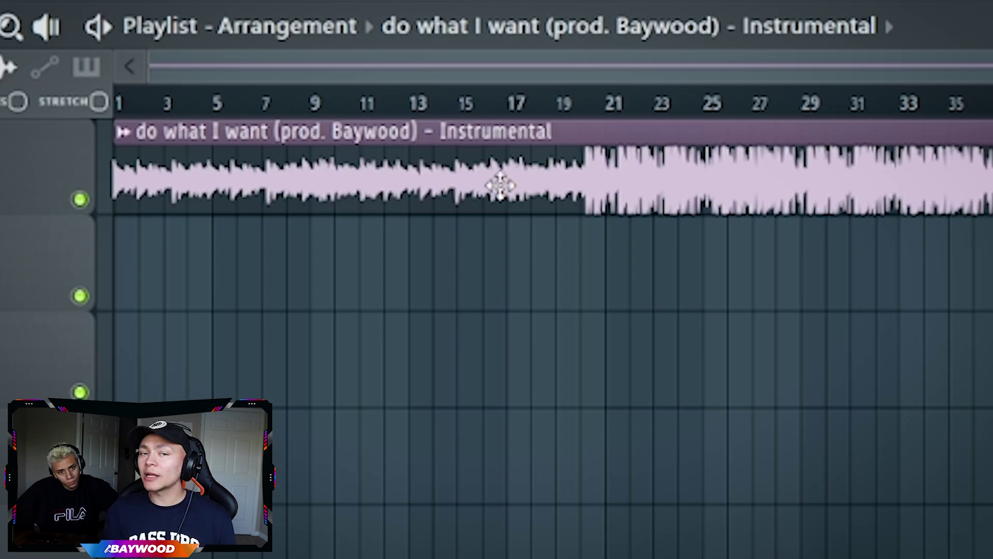
pyautogui.click(482, 102)
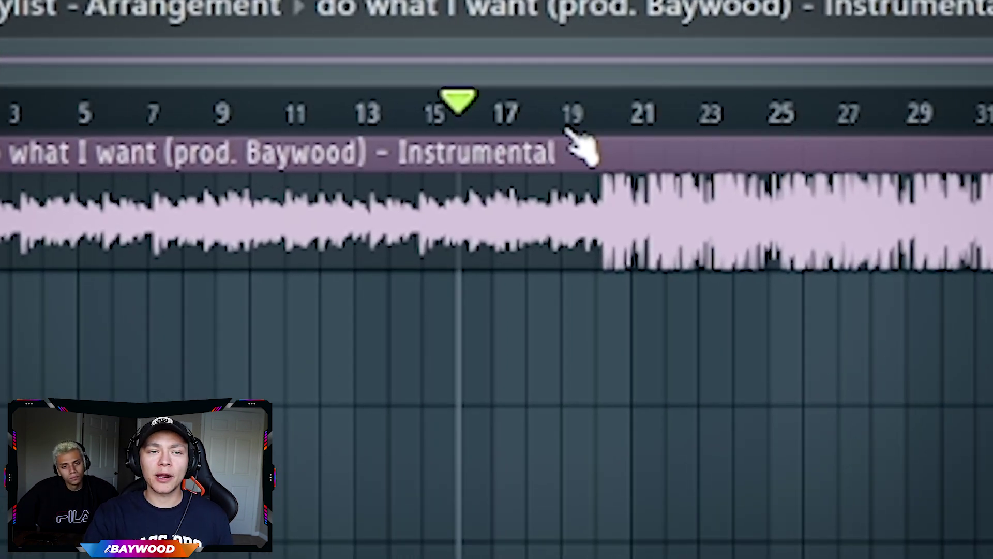
pyautogui.press('space')
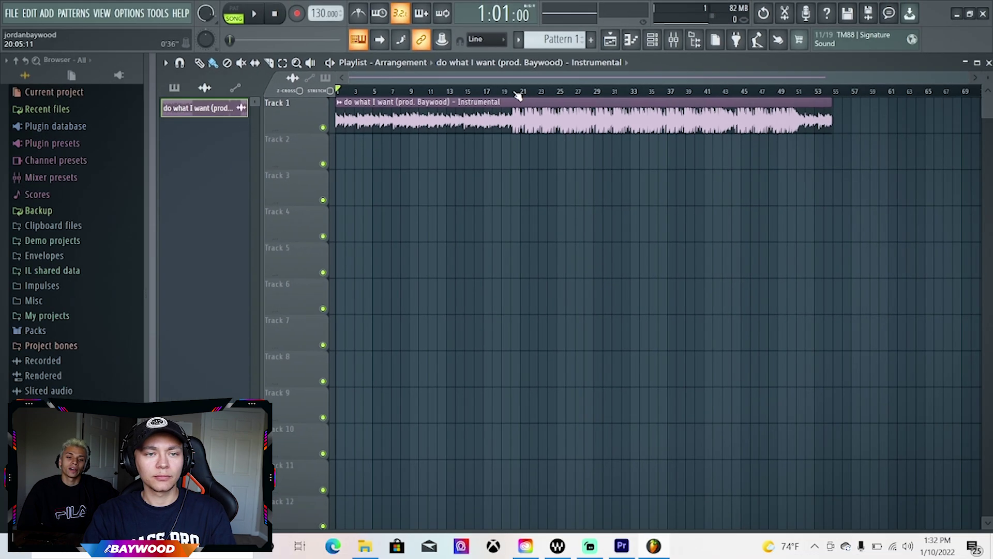
pyautogui.press('space')
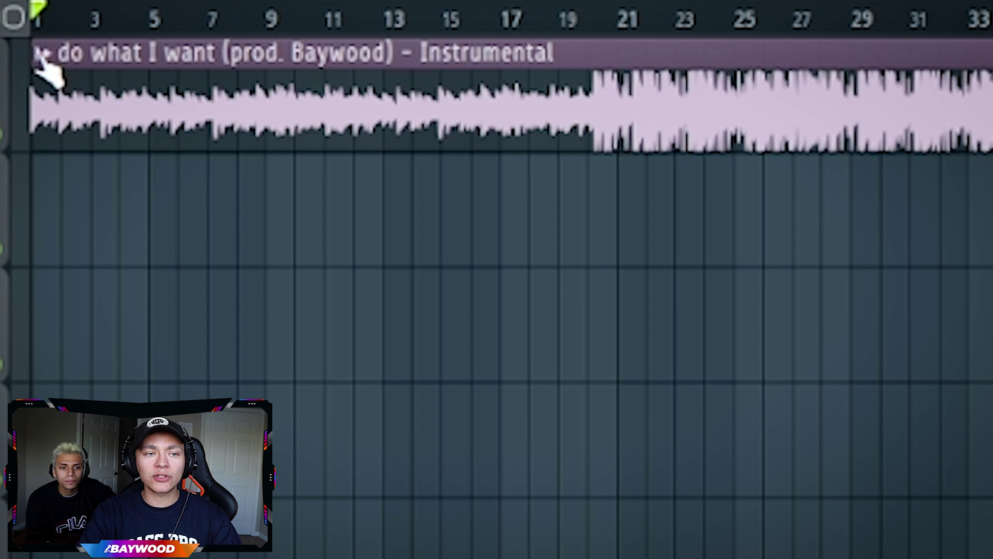
pyautogui.click(39, 53)
# In Edison's sample properties, autodetect the instrumental's tempo as a constant-tempo song (135 BPM).
pyautogui.click(406, 159)
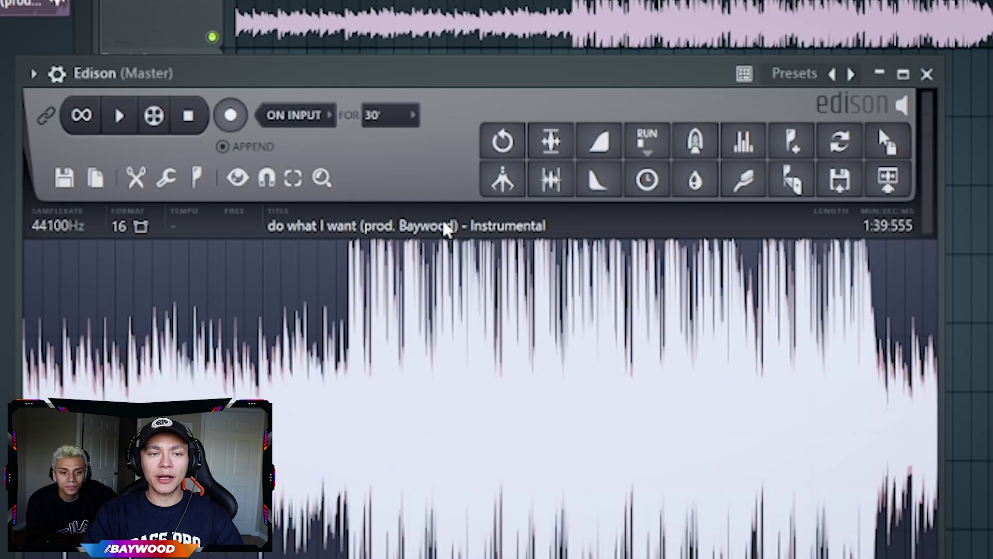
pyautogui.click(464, 159)
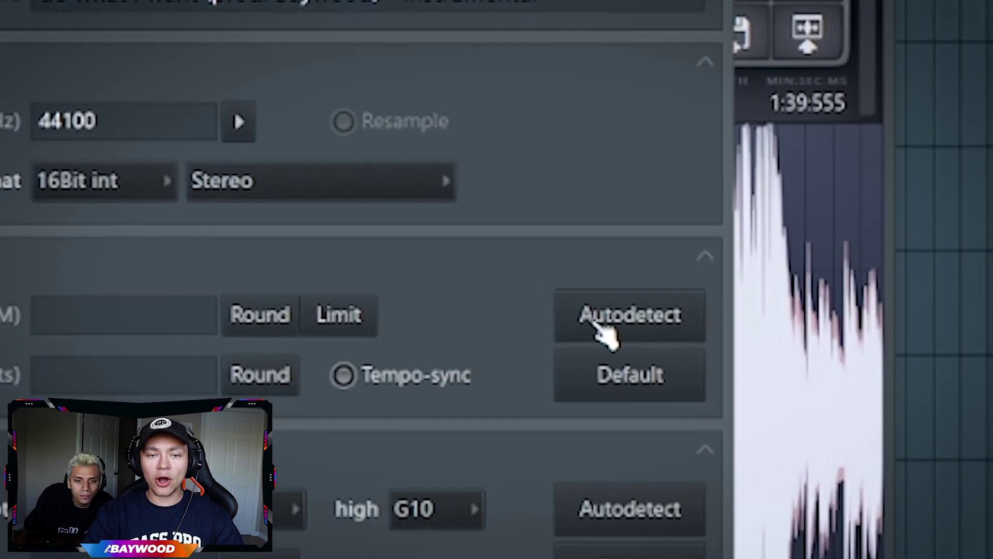
pyautogui.click(716, 365)
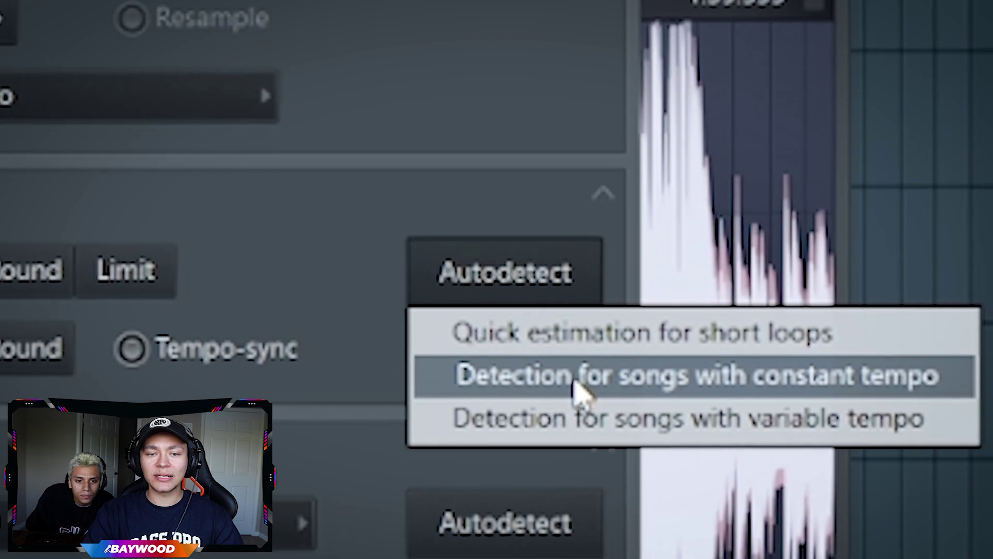
pyautogui.click(559, 379)
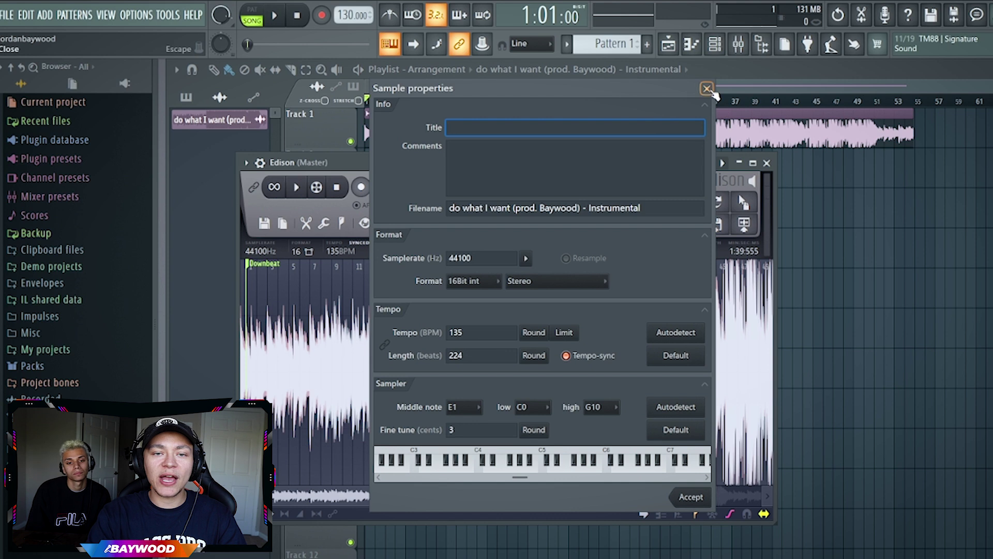
# Close Edison, set the project tempo to 135 BPM, and play from bar 21 to check timing.
pyautogui.click(709, 89)
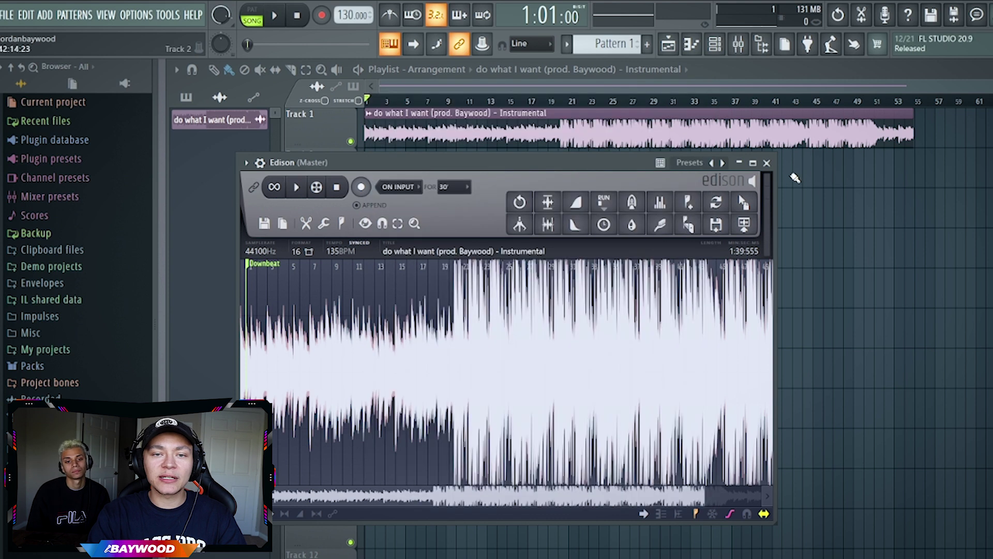
pyautogui.click(766, 162)
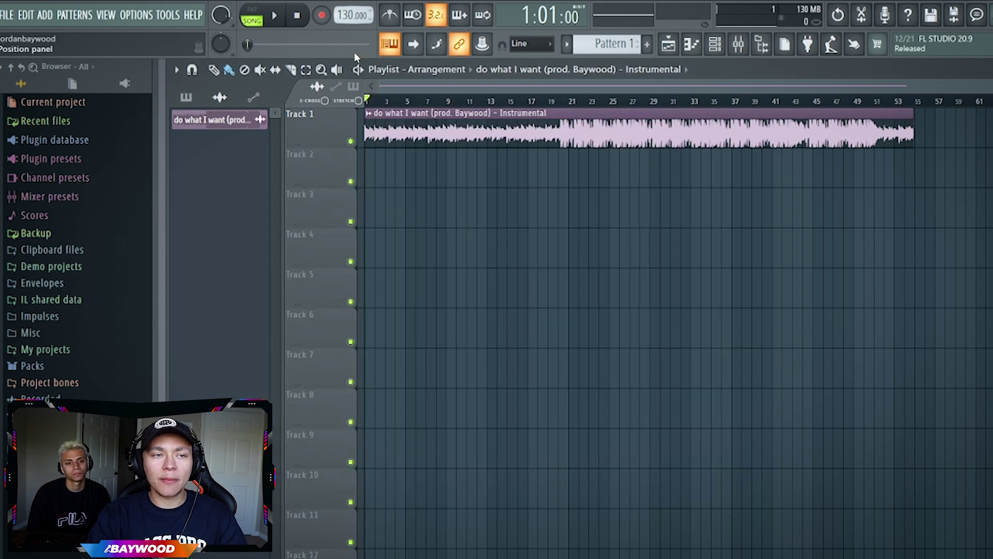
pyautogui.moveTo(346, 24); pyautogui.dragTo(345, 18)
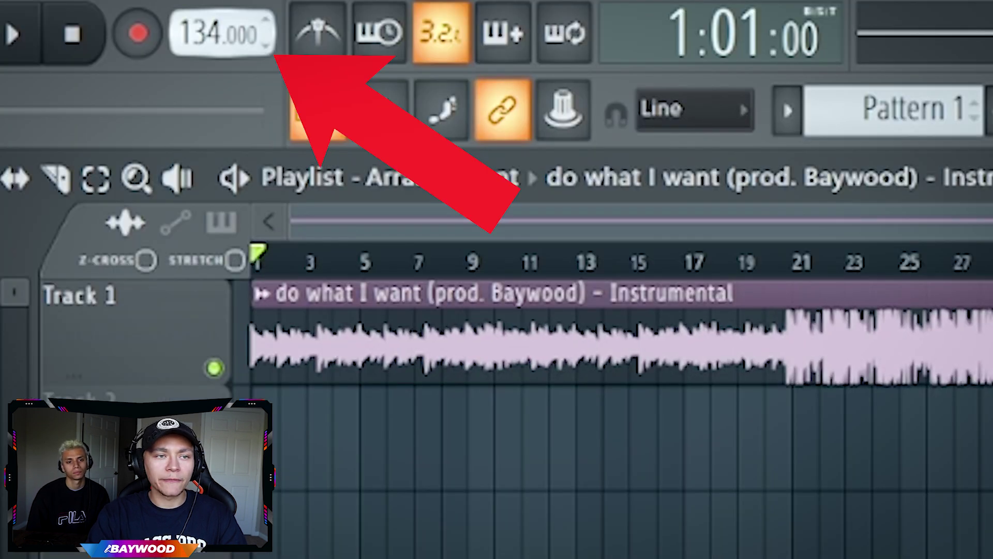
pyautogui.moveTo(223, 33); pyautogui.dragTo(223, 31)
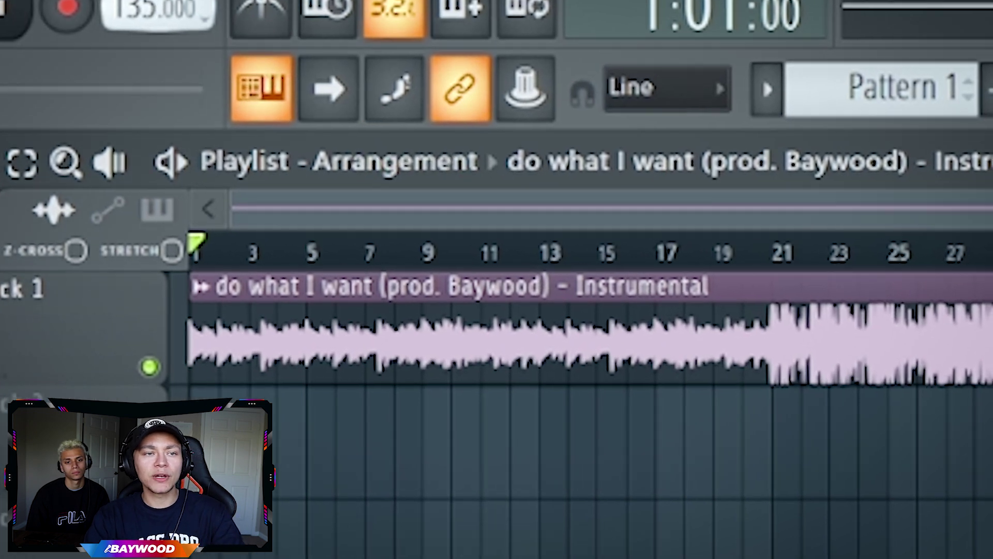
pyautogui.click(775, 244)
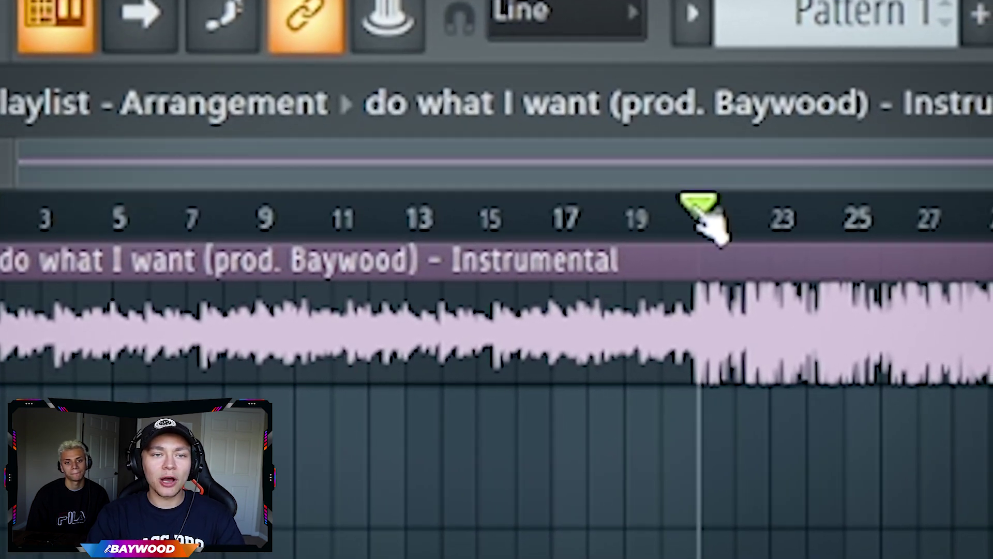
pyautogui.press('space')
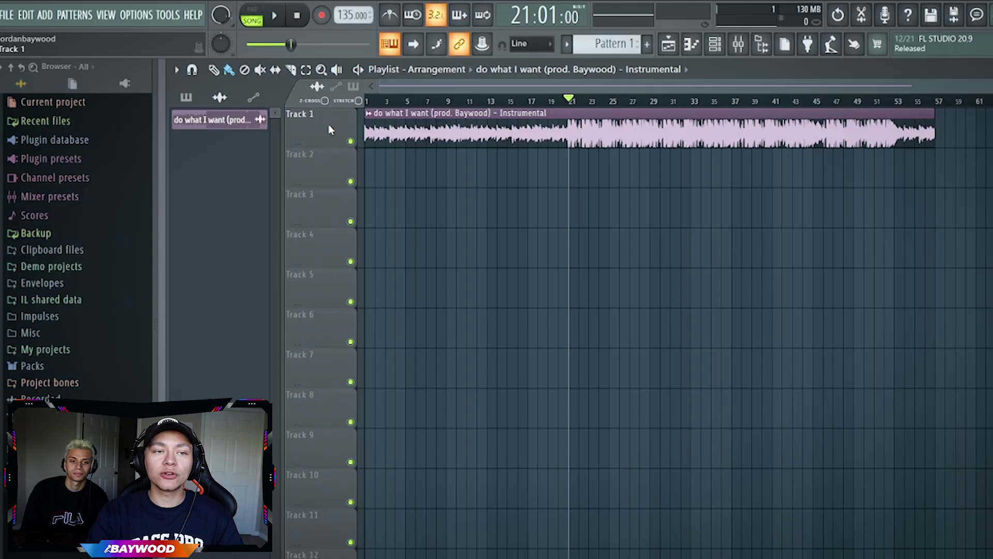
pyautogui.rightClick(330, 129)
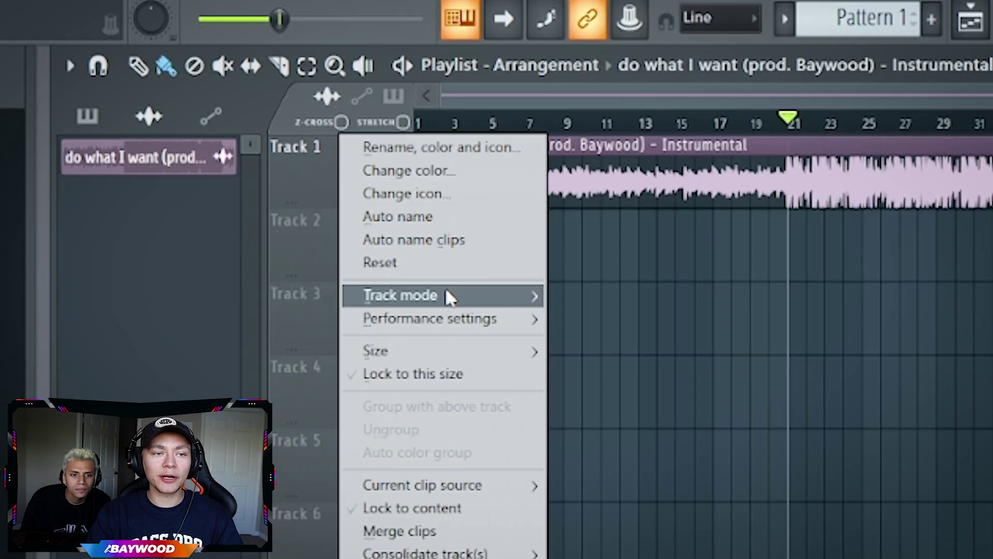
# Make Track 1 an audio track routed to mixer Insert 2.
pyautogui.moveTo(448, 295)
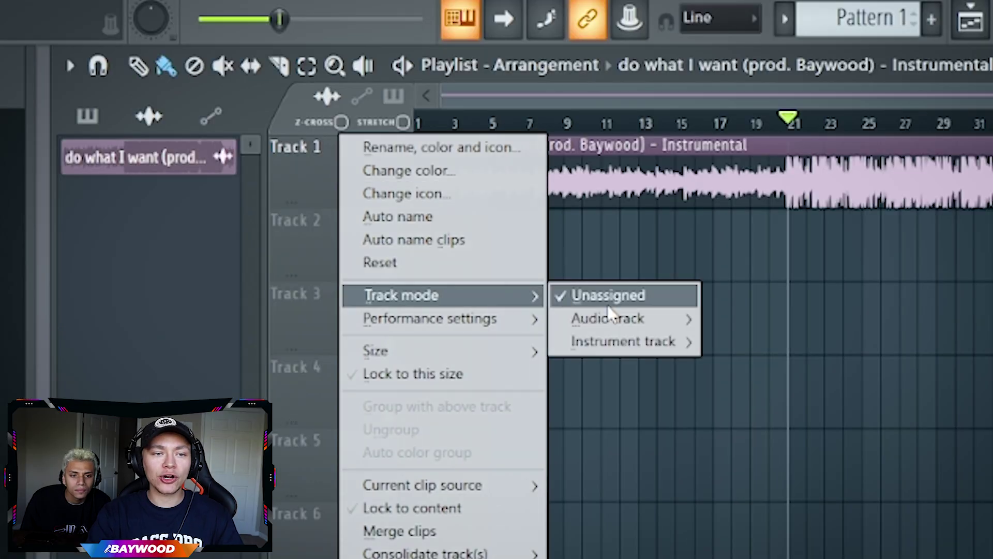
pyautogui.moveTo(610, 318)
pyautogui.click(815, 23)
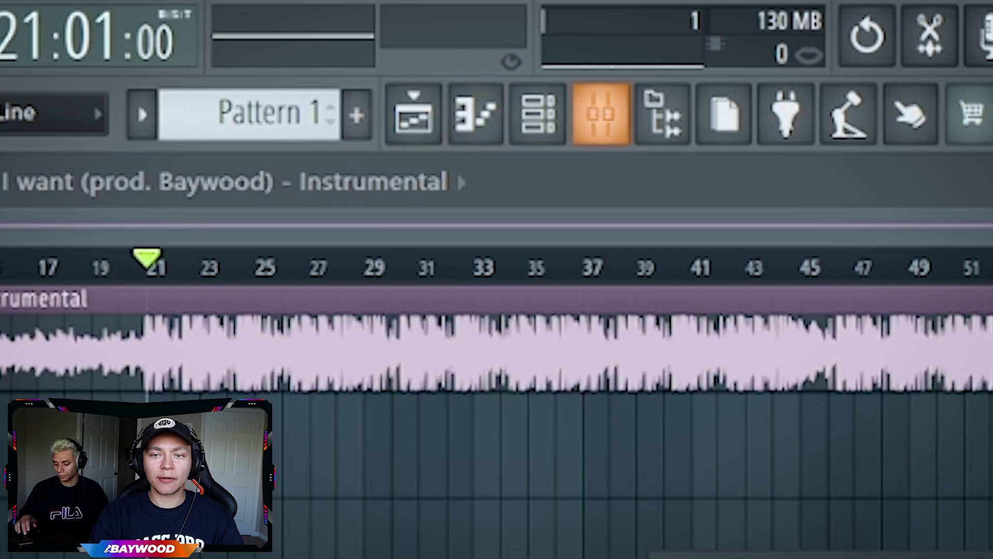
# In the Mixer, rename Insert 2 to 'beat' and lower its fader.
pyautogui.click(596, 129)
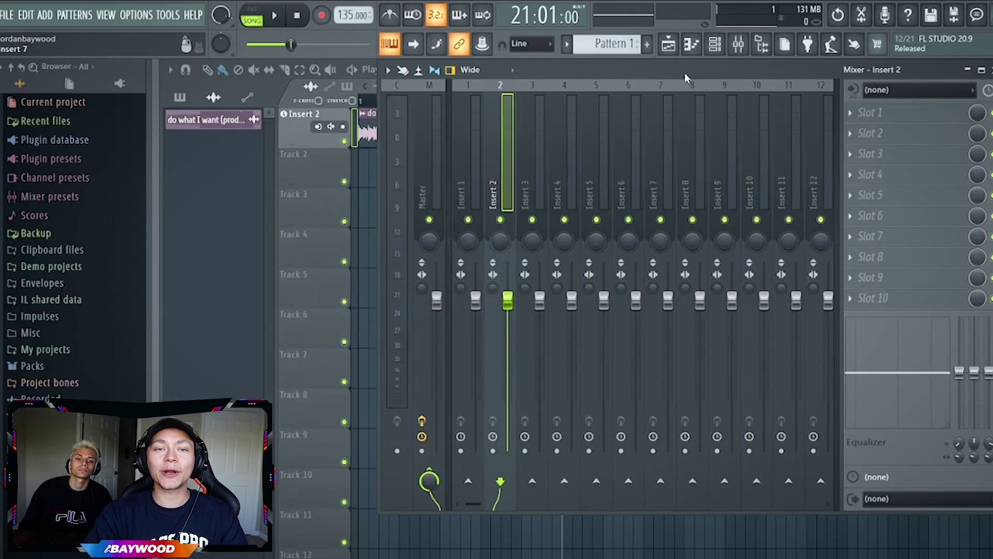
pyautogui.click(723, 115)
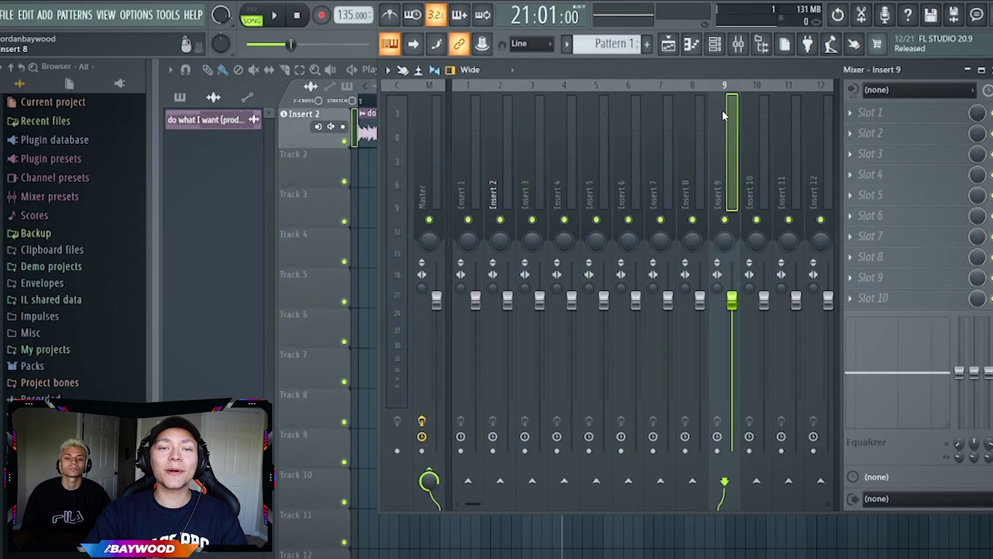
pyautogui.moveTo(628, 67); pyautogui.dragTo(651, 109)
pyautogui.click(494, 236)
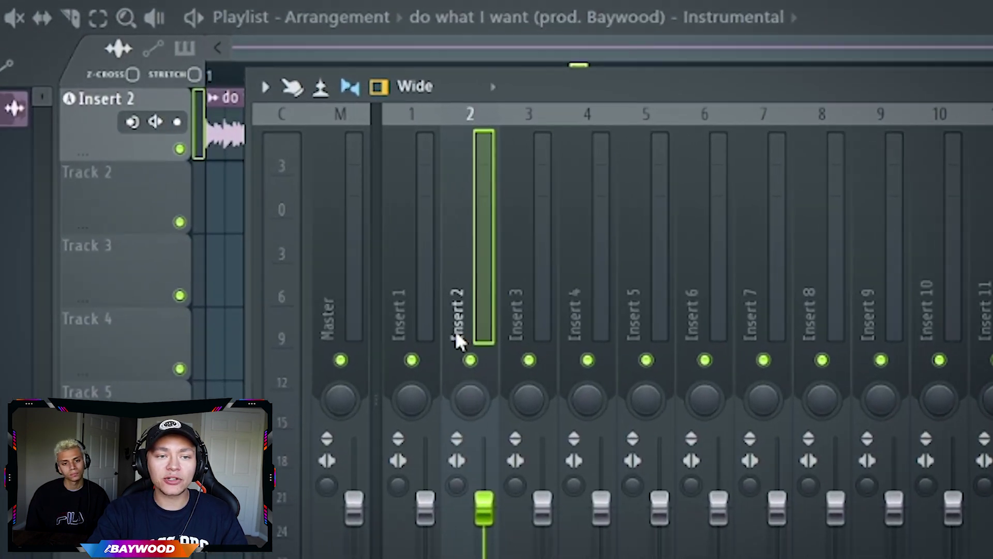
pyautogui.rightClick(456, 336)
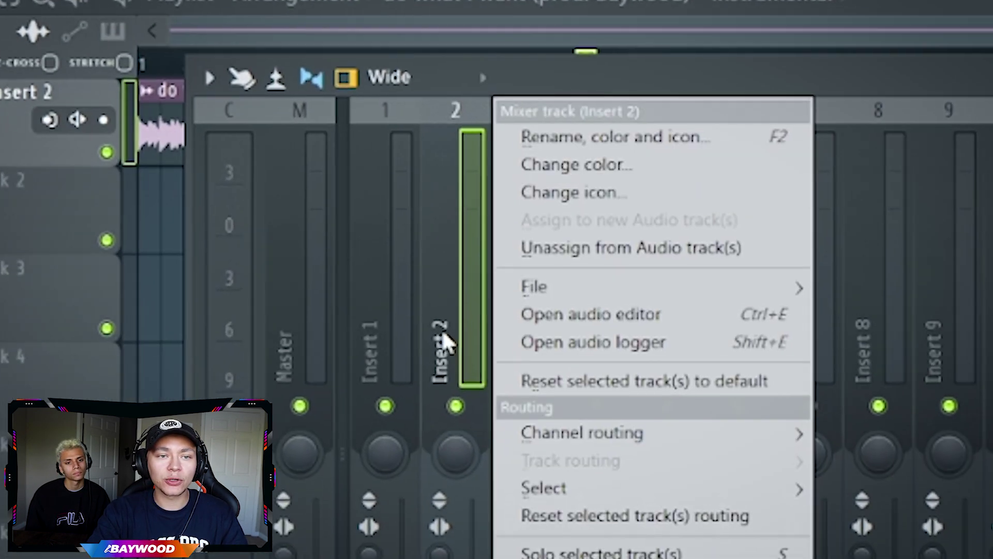
pyautogui.click(547, 137)
pyautogui.write('beat')
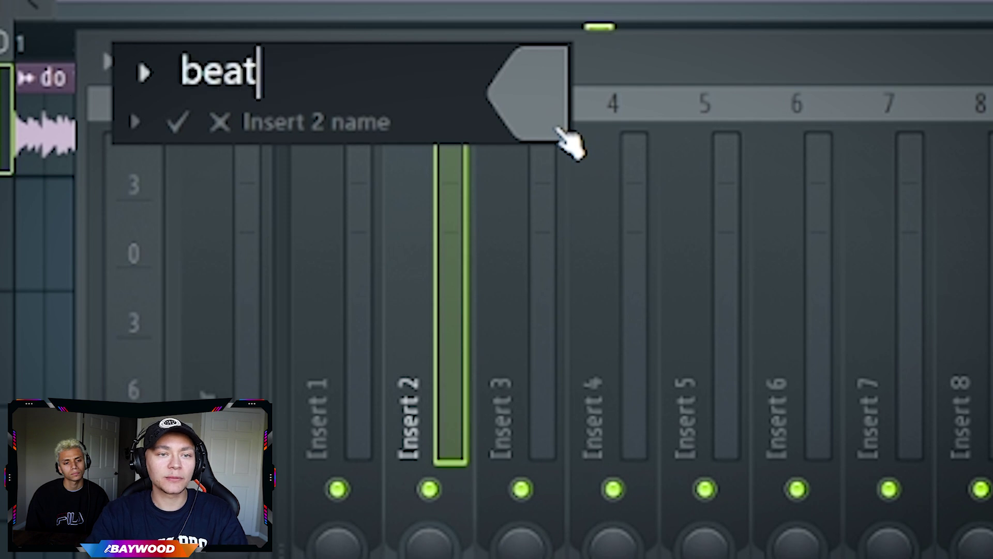
pyautogui.click(561, 133)
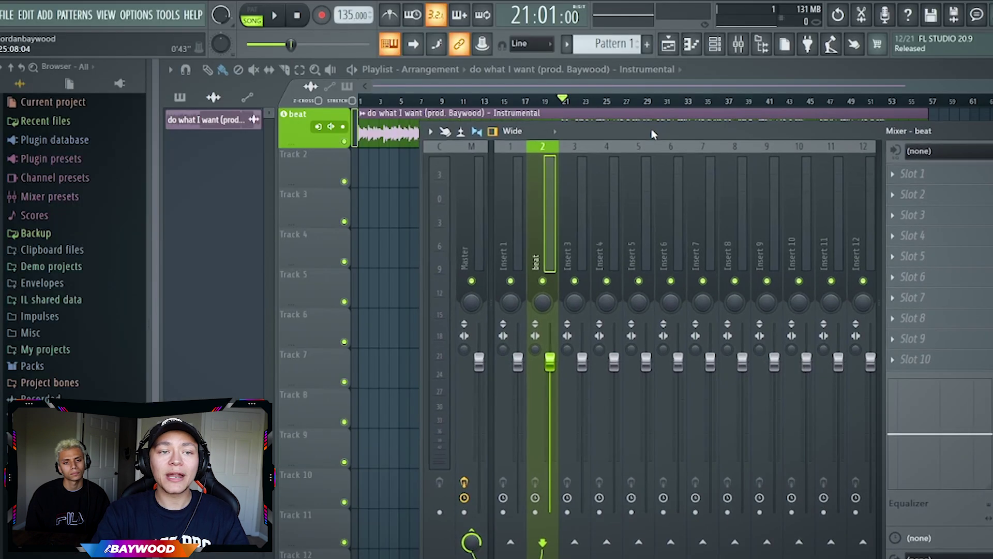
pyautogui.moveTo(652, 134); pyautogui.dragTo(618, 146)
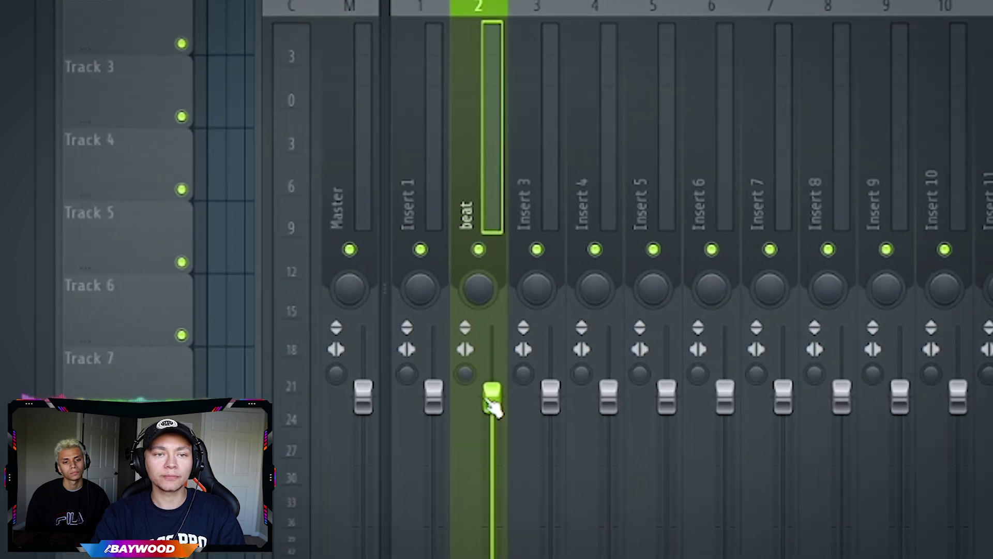
pyautogui.moveTo(493, 407); pyautogui.dragTo(480, 451)
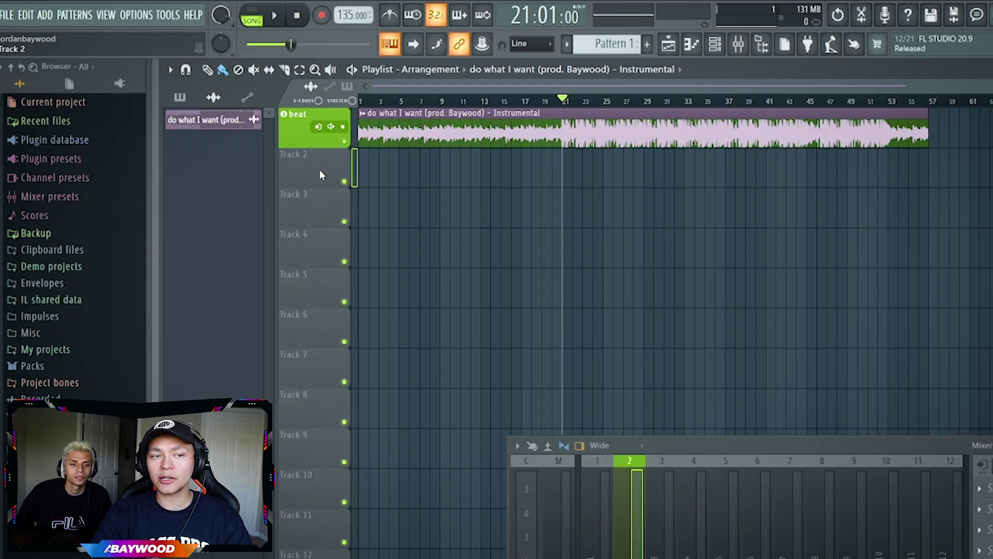
# Make Track 2 an audio track routed to mixer Insert 1.
pyautogui.rightClick(317, 172)
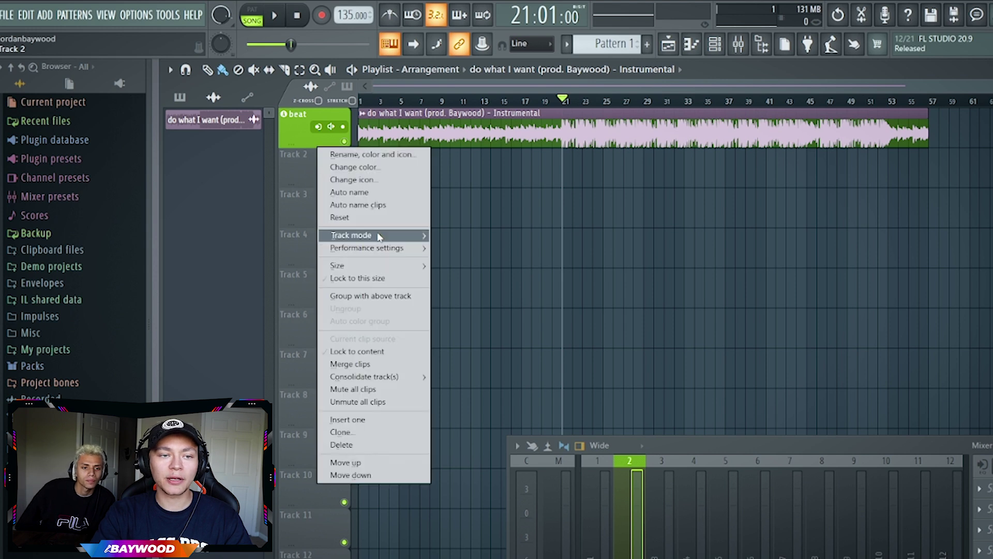
pyautogui.moveTo(466, 248)
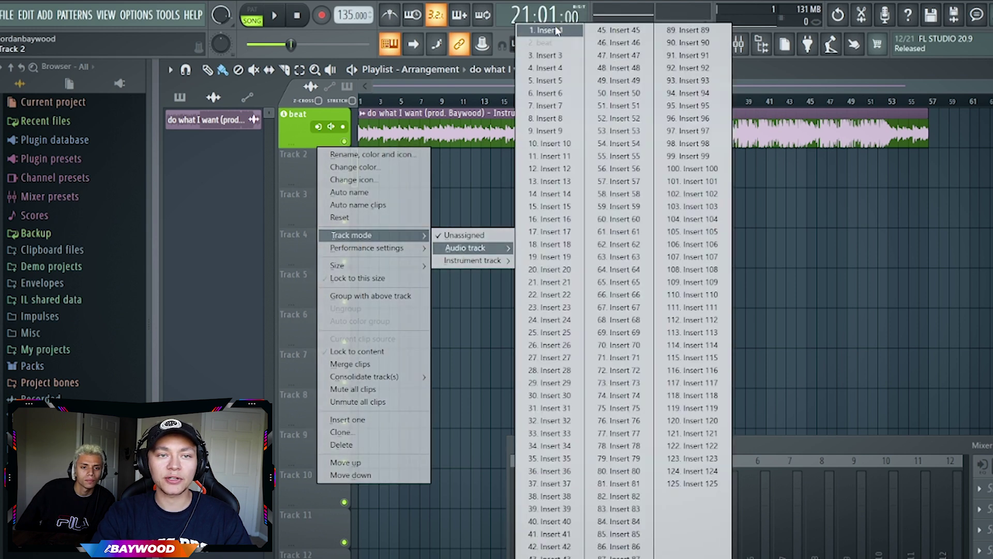
pyautogui.click(557, 31)
# Rename Track 2 to 'record here' and colour it pink.
pyautogui.rightClick(295, 153)
pyautogui.click(346, 154)
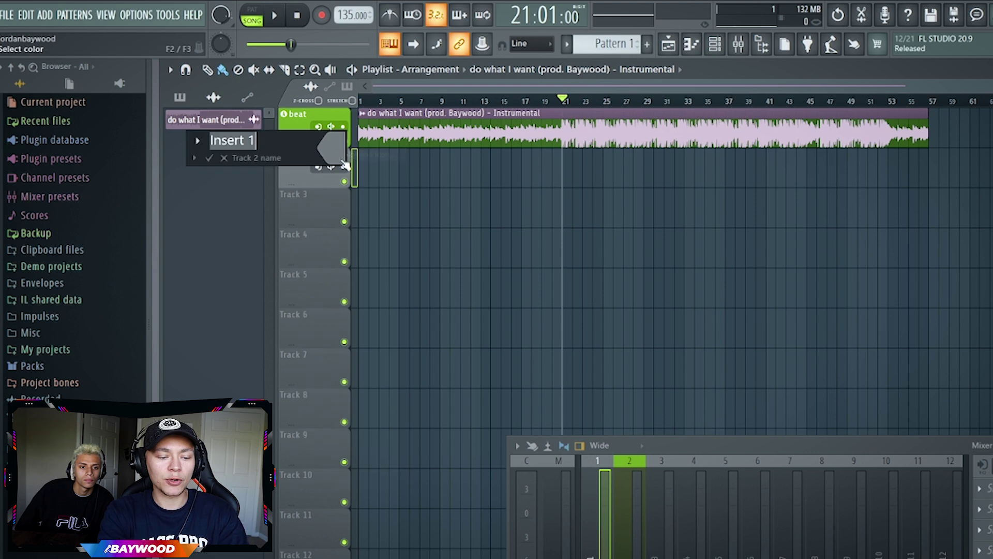
pyautogui.write('record here')
pyautogui.click(343, 162)
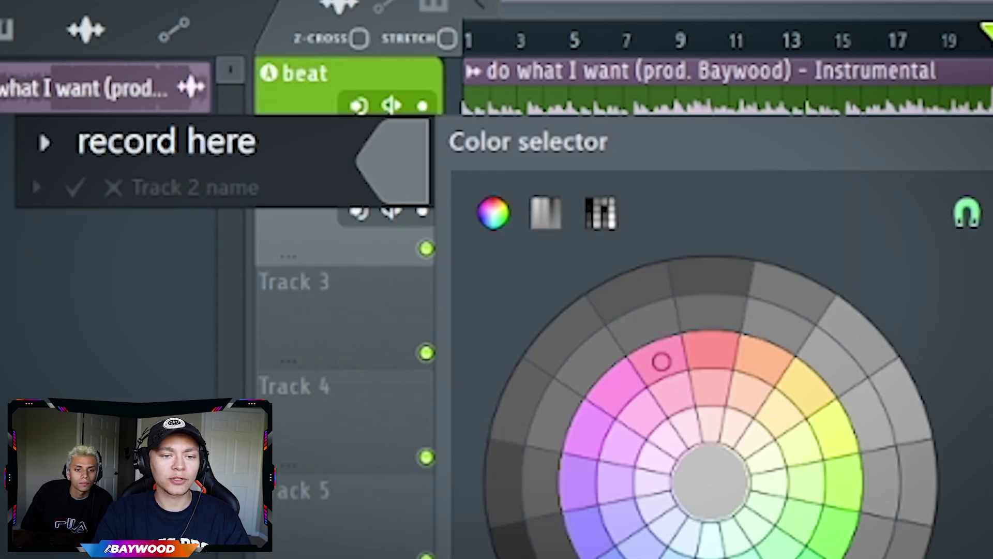
pyautogui.click(662, 361)
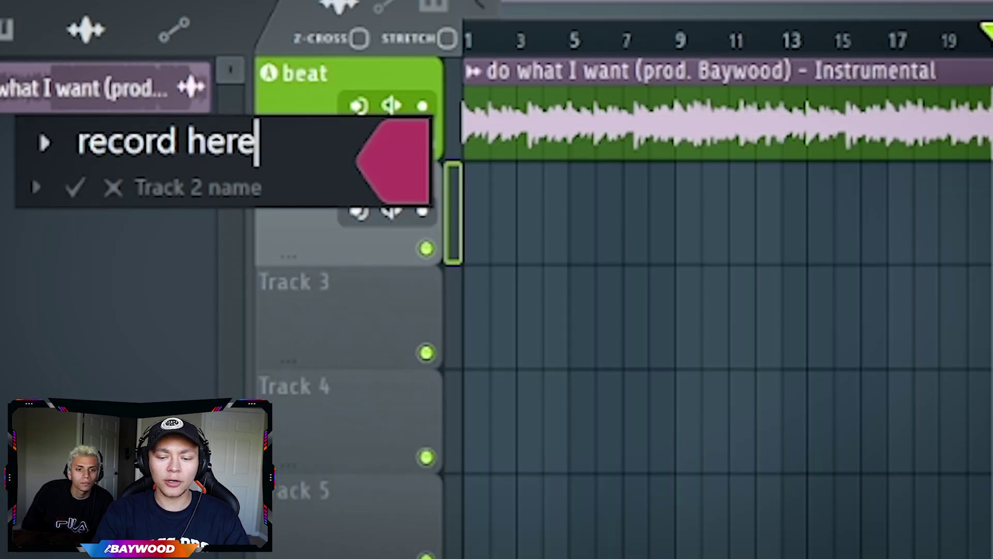
pyautogui.press('Return')
pyautogui.click(358, 209)
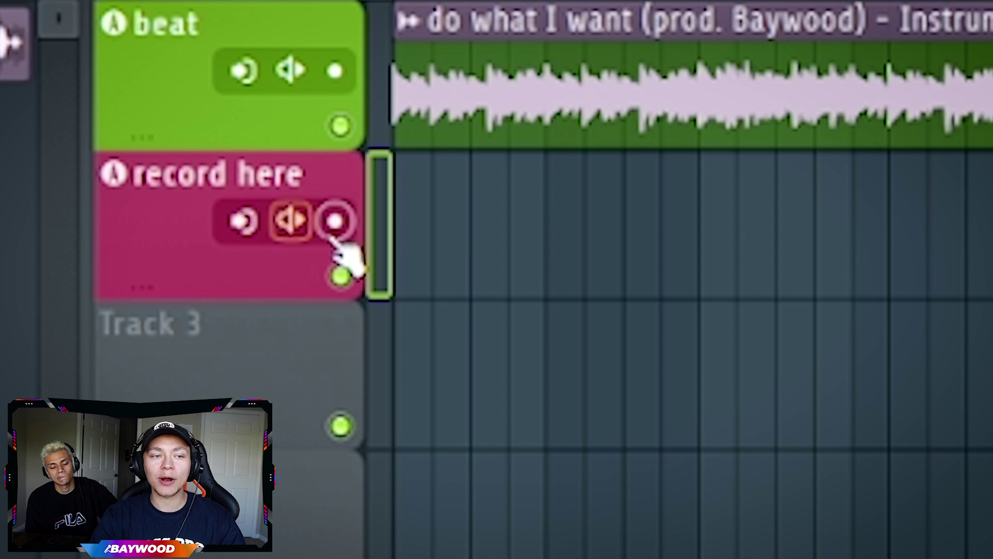
# Set the record here track's input to FL Studio ASIO mono In 1.
pyautogui.click(242, 240)
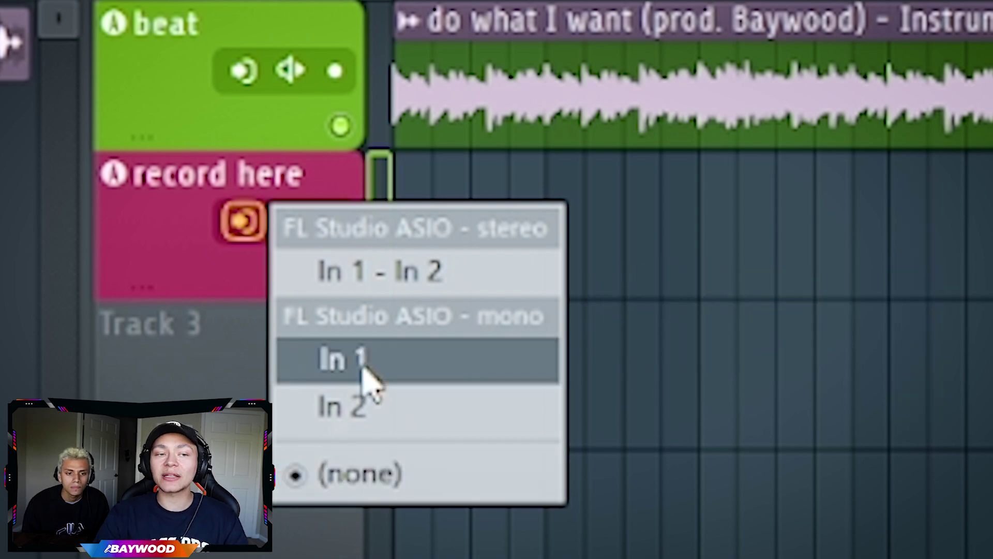
pyautogui.click(364, 368)
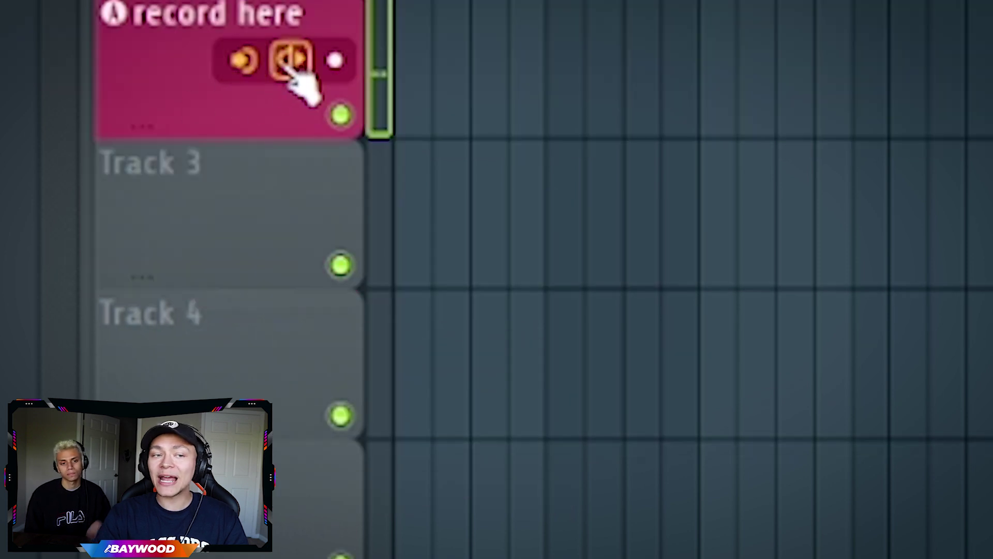
pyautogui.click(289, 61)
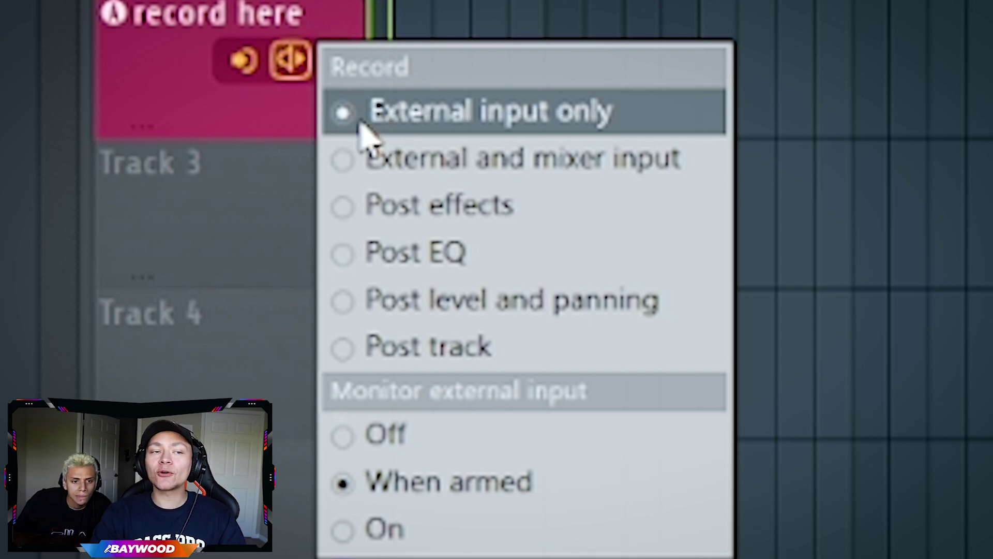
# Record external input only, monitor input when armed, and arm the record here track.
pyautogui.click(176, 111)
pyautogui.press('F9')
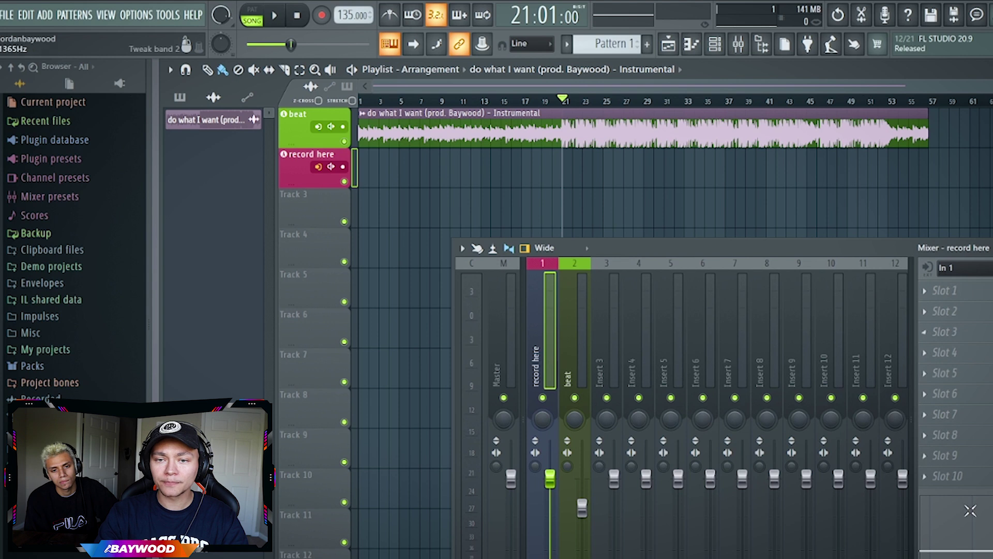
pyautogui.moveTo(621, 248); pyautogui.dragTo(663, 338)
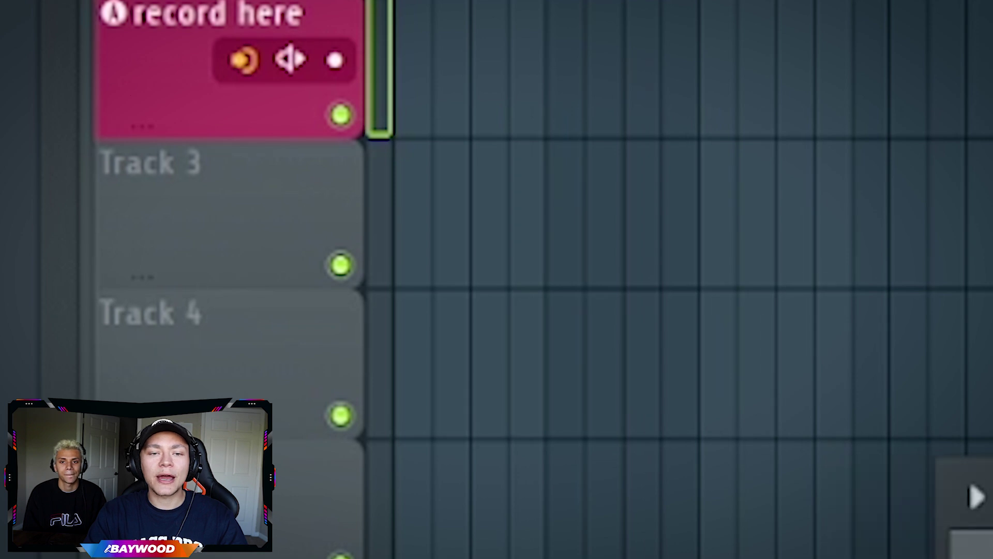
pyautogui.click(300, 66)
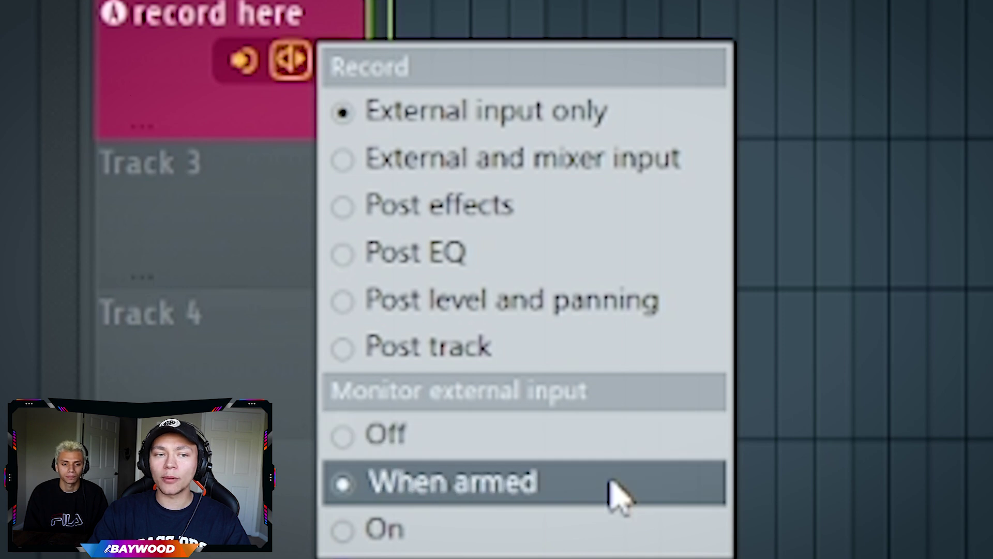
pyautogui.click(615, 486)
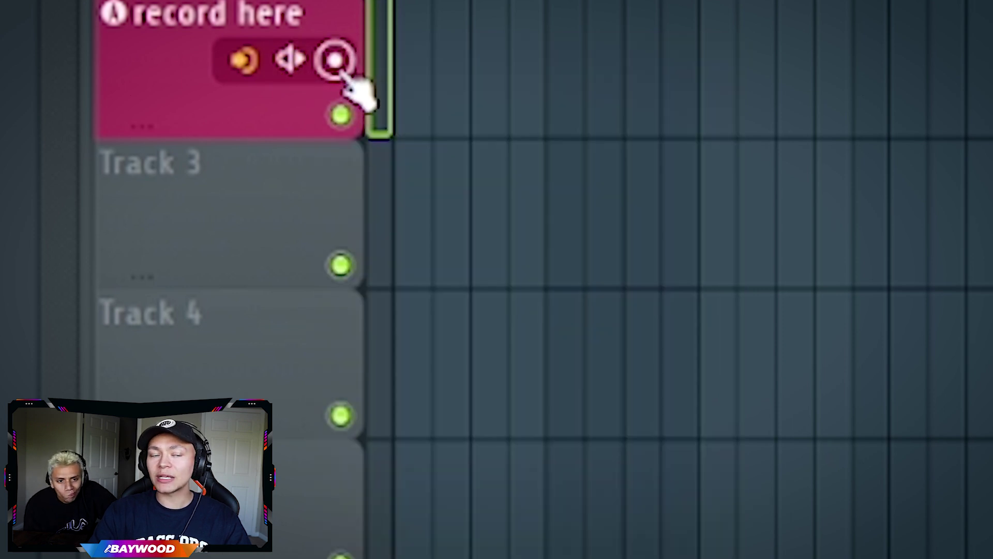
pyautogui.click(337, 66)
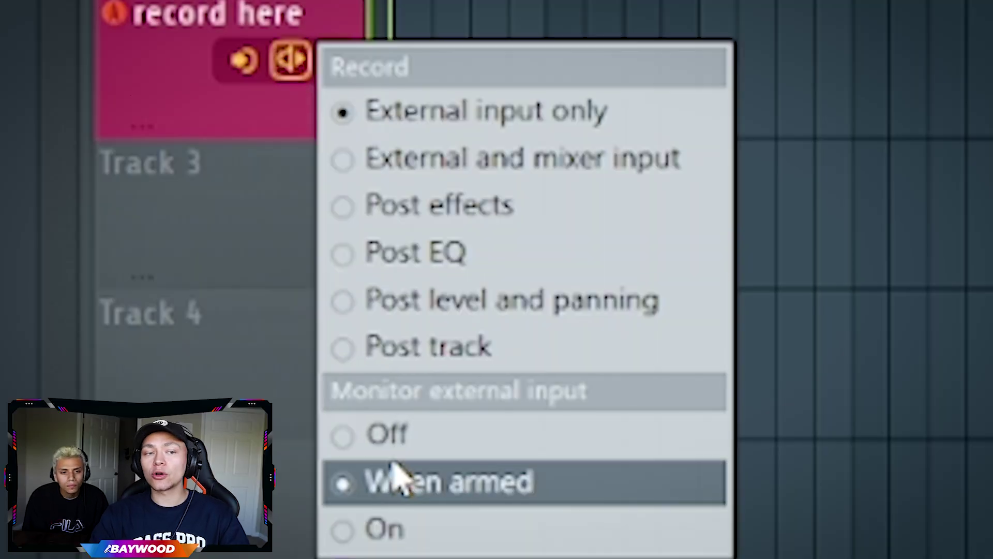
pyautogui.click(395, 437)
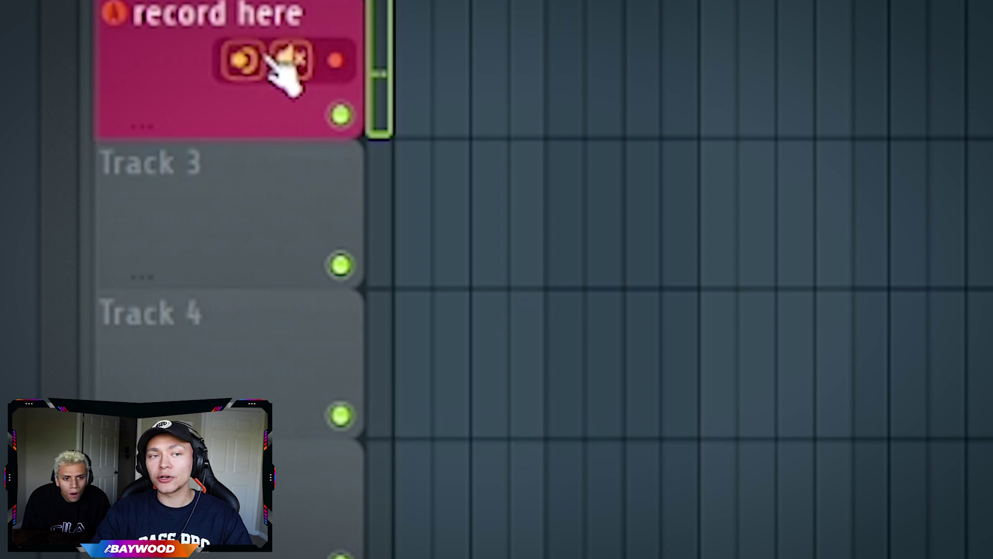
pyautogui.click(288, 59)
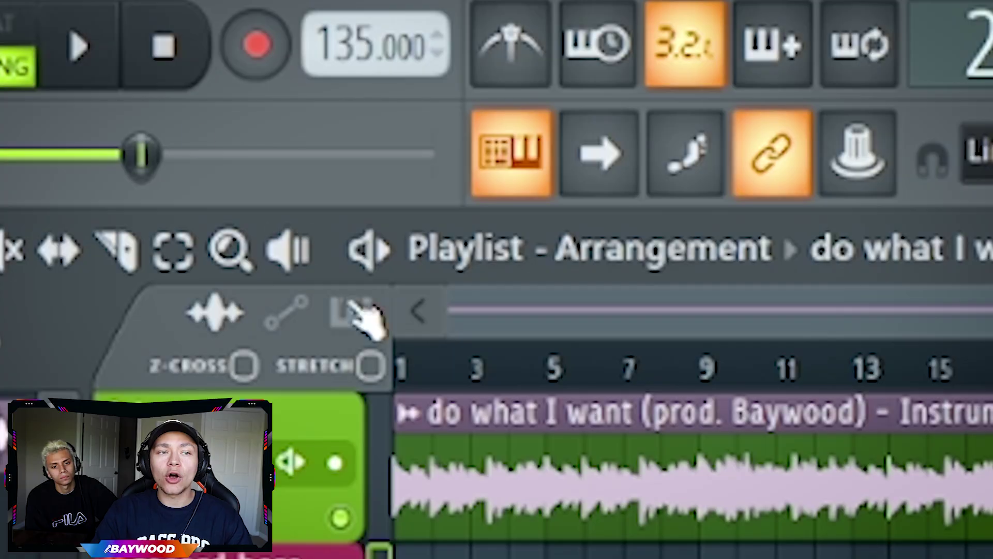
# Enable the transport Record button to capture the vocal take.
pyautogui.click(262, 46)
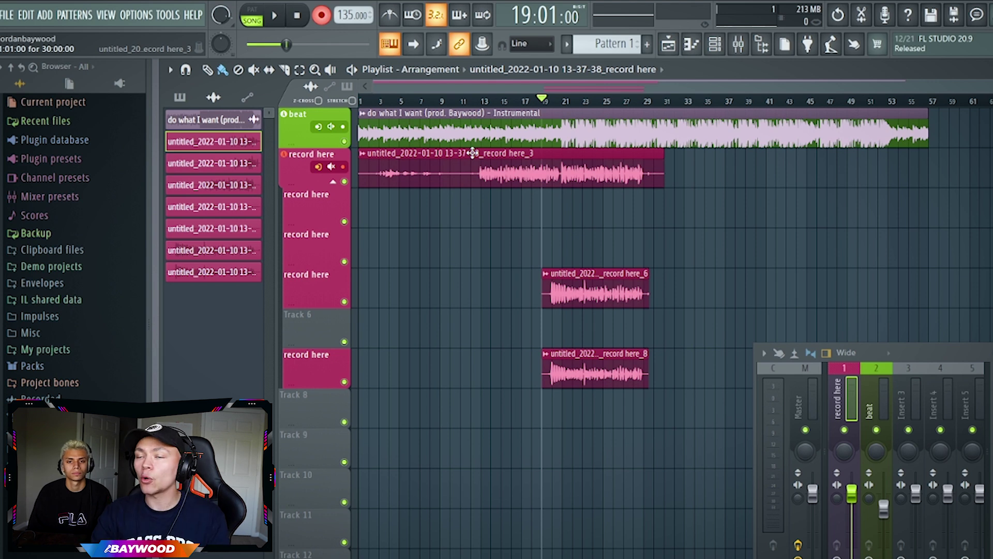
# Move the record here_3 take to Track 8, rename that track 'Mixing', and colour it blue.
pyautogui.moveTo(432, 181); pyautogui.dragTo(419, 403)
pyautogui.rightClick(313, 409)
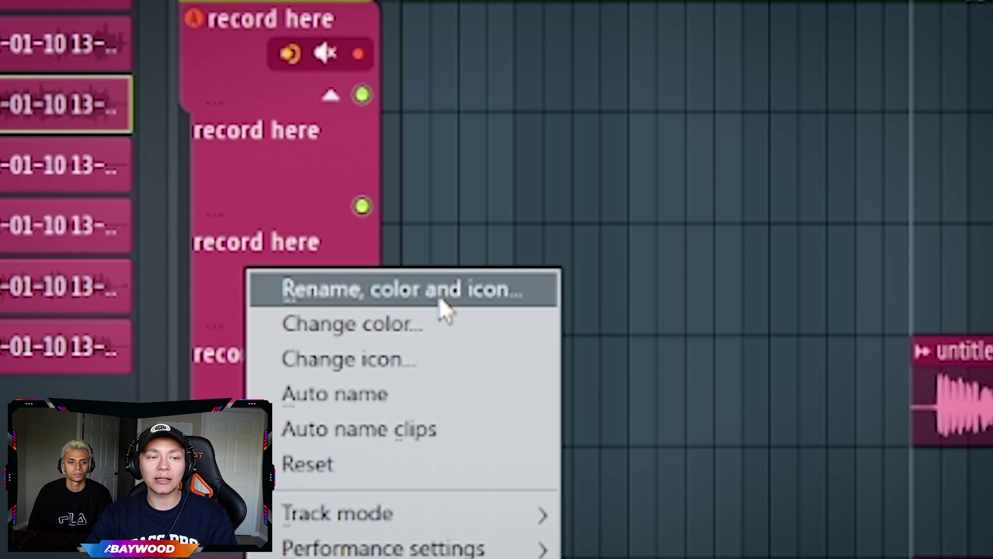
pyautogui.click(372, 254)
pyautogui.write('Mixing')
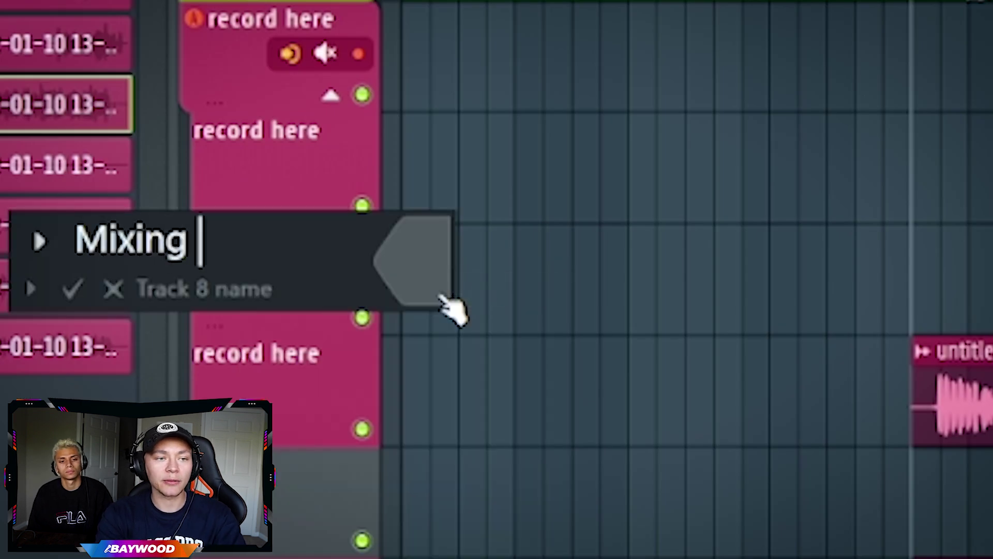
pyautogui.press('Return')
pyautogui.click(310, 439)
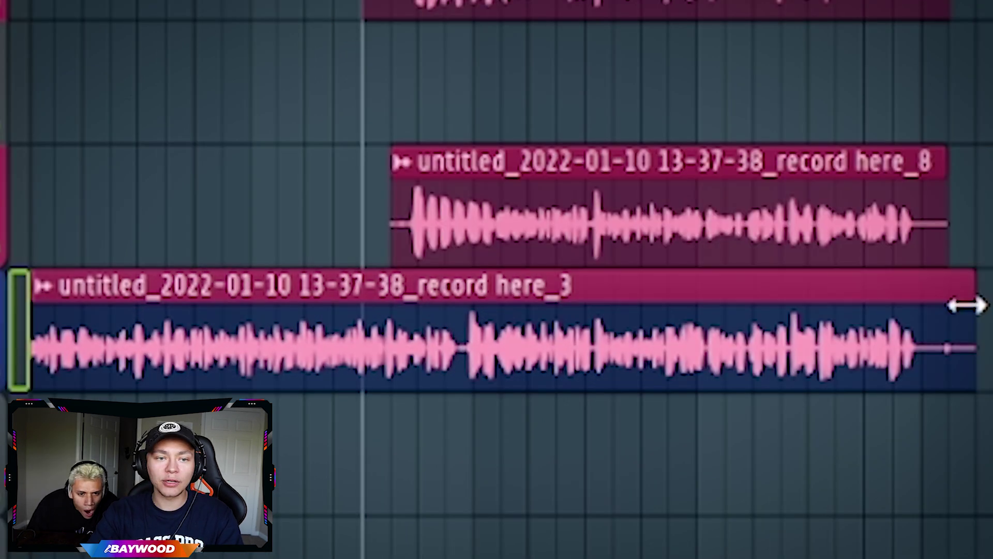
# Trim the here_3 take to about half its length and place here_8 right after it on Mixing track.
pyautogui.moveTo(878, 324); pyautogui.dragTo(453, 329)
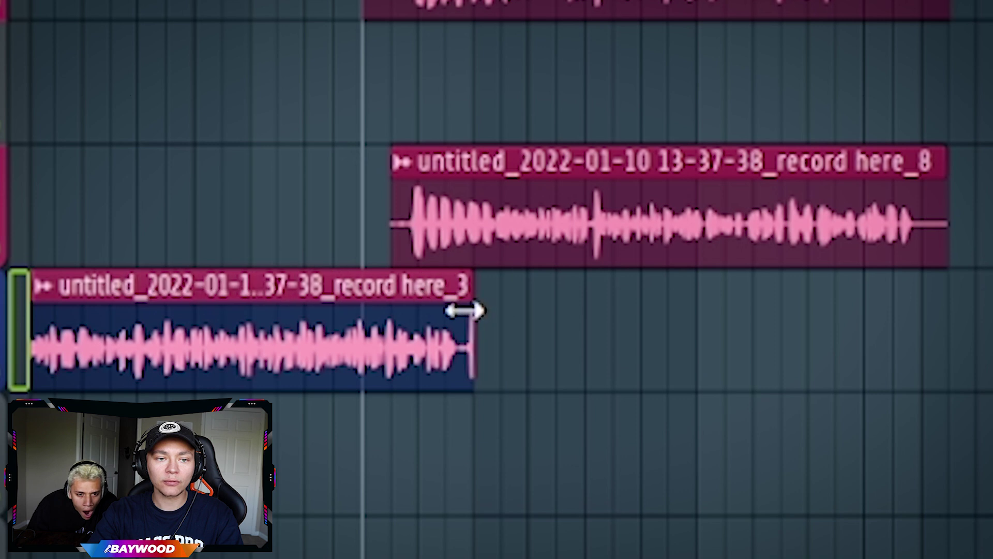
pyautogui.moveTo(499, 194); pyautogui.dragTo(495, 317)
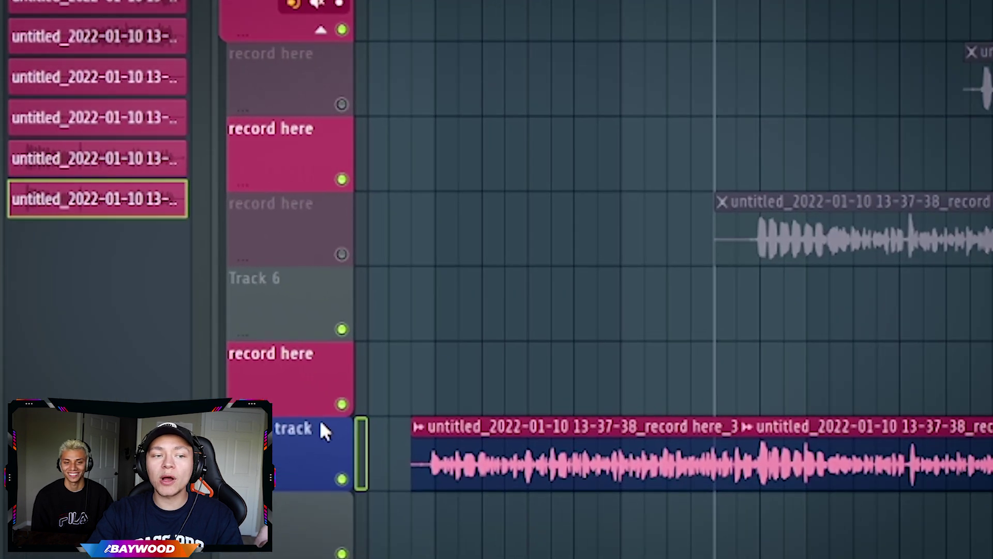
pyautogui.rightClick(320, 426)
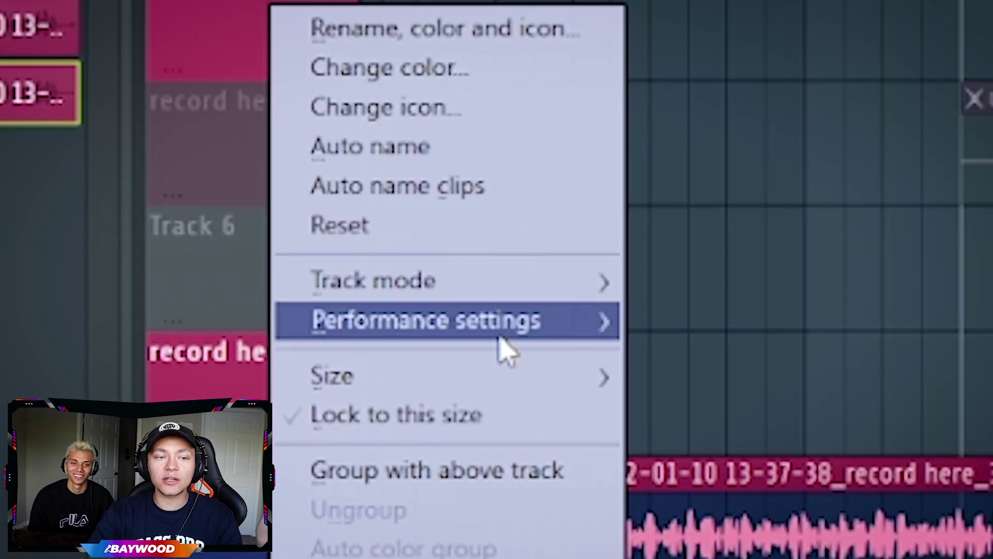
# Route Mixing track to mixer Insert 3 via Track mode > Audio track.
pyautogui.moveTo(447, 321)
pyautogui.moveTo(685, 322)
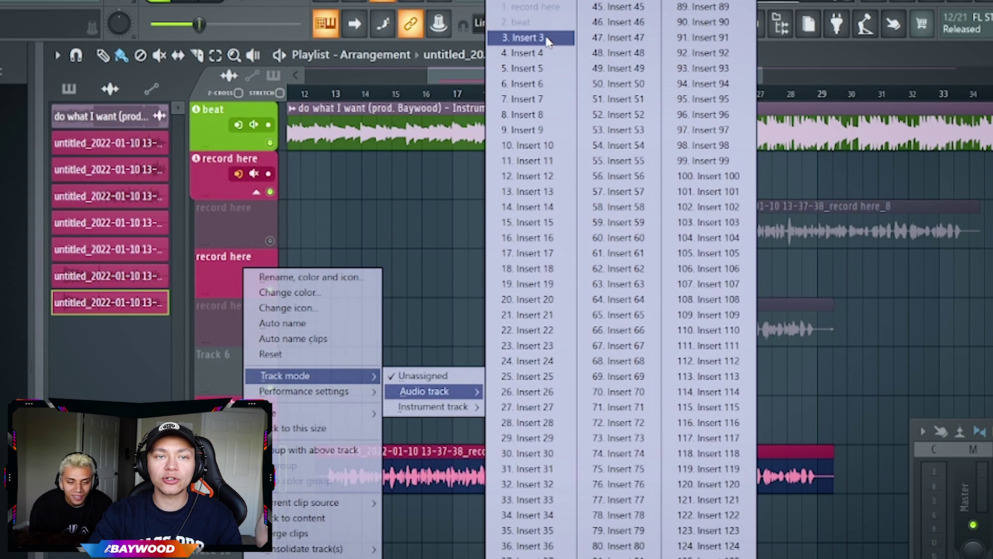
pyautogui.click(530, 38)
# Show the Mixer, tuck it into the lower-right corner, and start renaming the Insert 3 track.
pyautogui.press('F9')
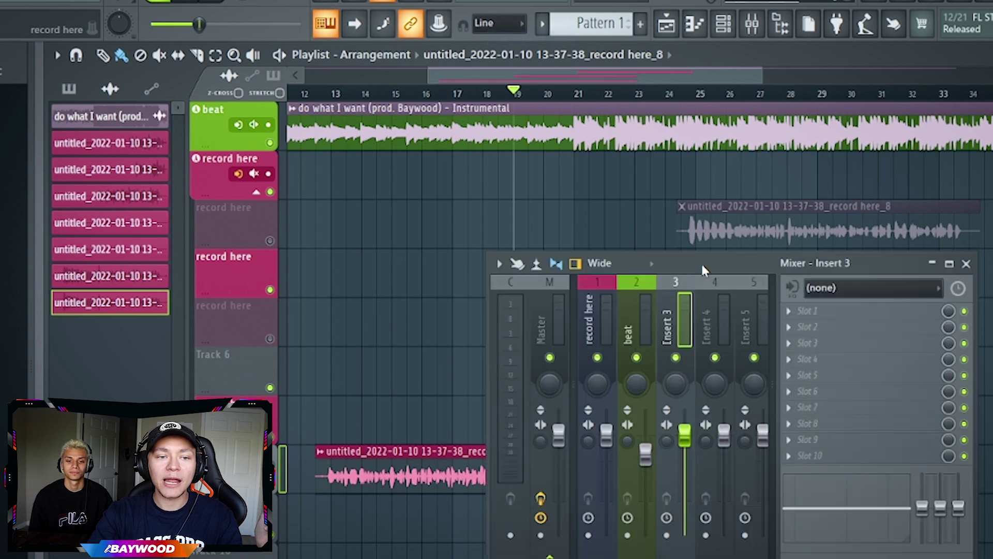
pyautogui.moveTo(660, 255); pyautogui.dragTo(773, 265)
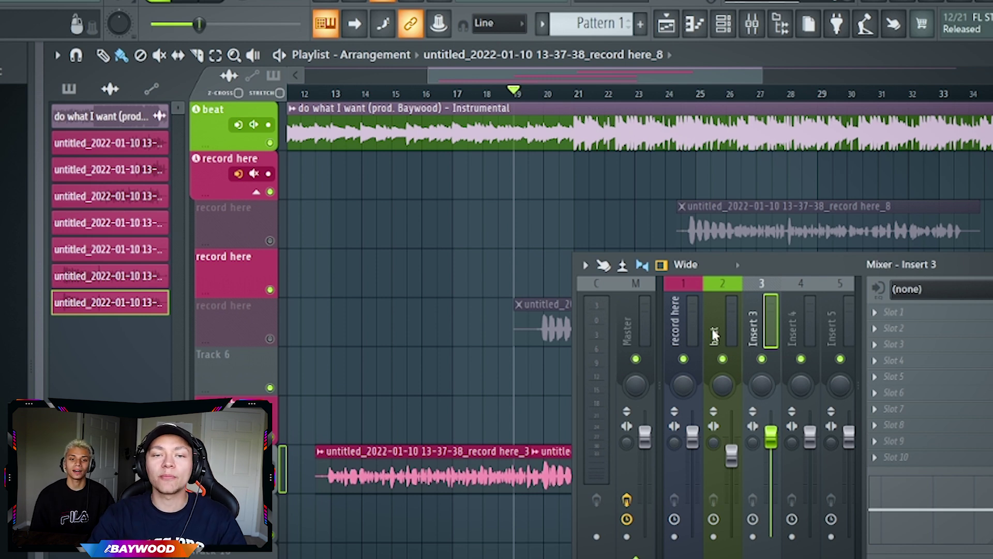
pyautogui.moveTo(784, 266); pyautogui.dragTo(992, 525)
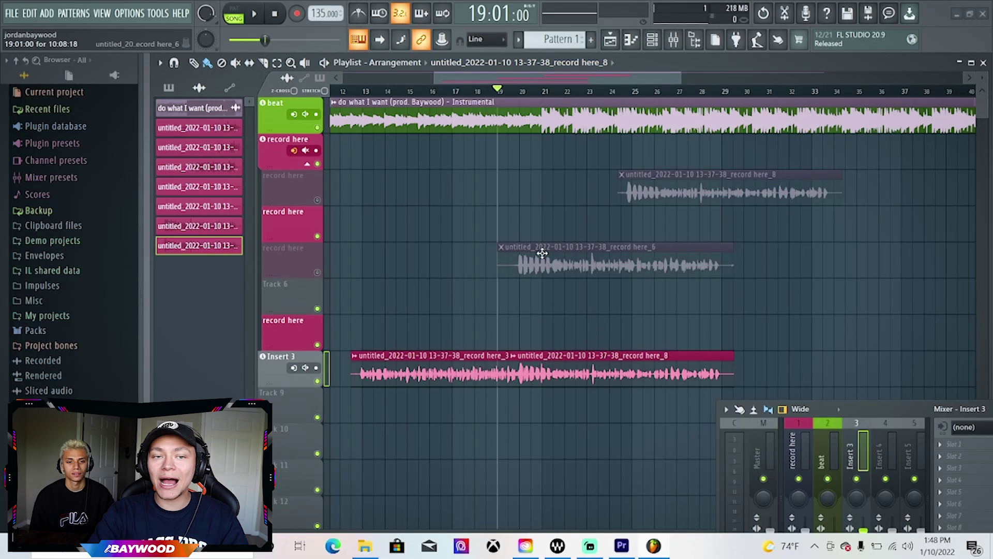
pyautogui.rightClick(296, 337)
pyautogui.click(331, 227)
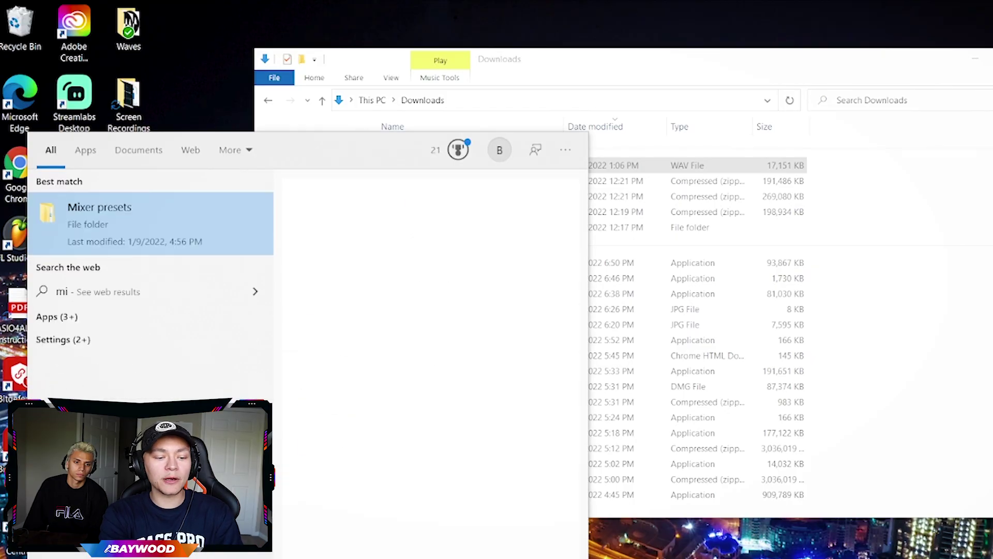
# Copy the MELODIC SAUCE - FL STUDIO folder from the MELODIC_SAUCE zip into the Mixer presets folder.
pyautogui.write('xer')
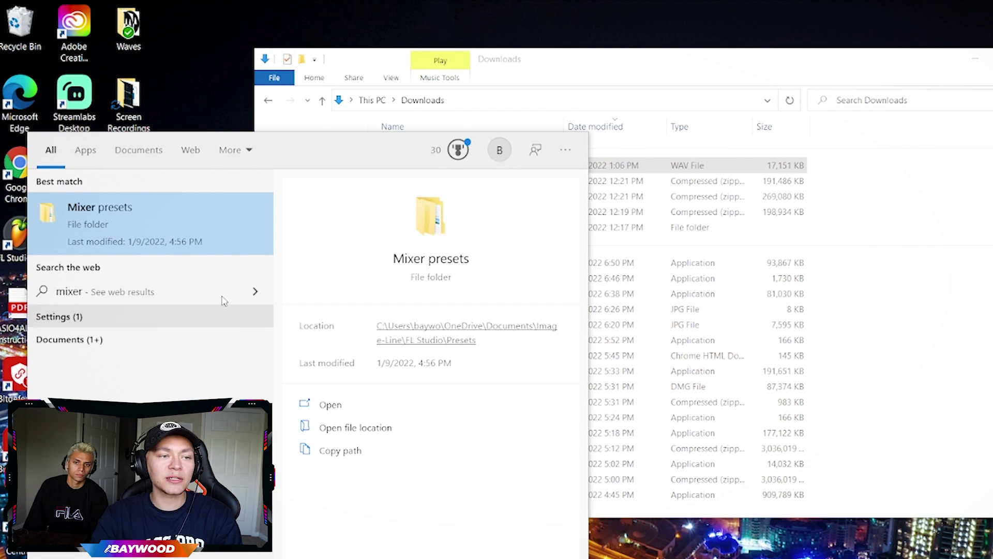
pyautogui.click(240, 252)
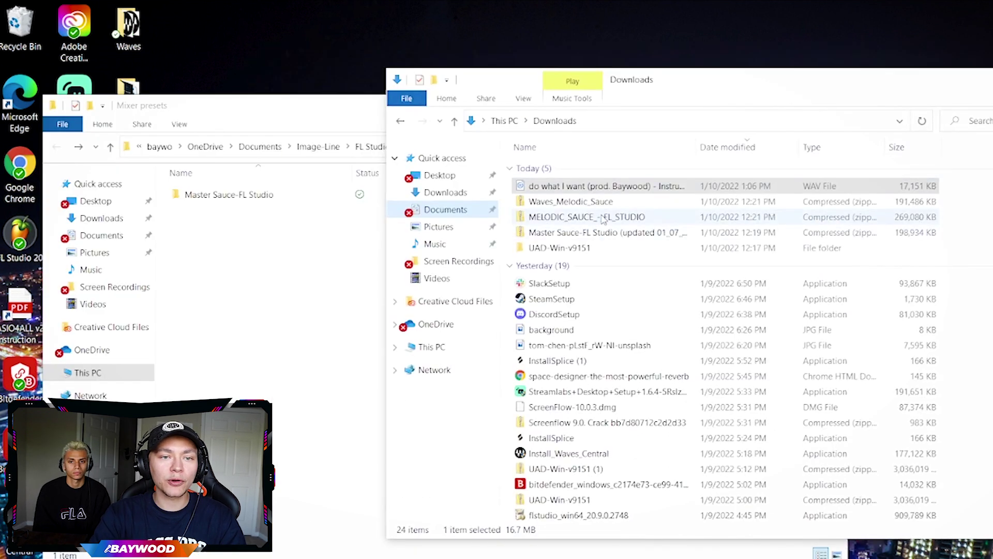
pyautogui.doubleClick(629, 216)
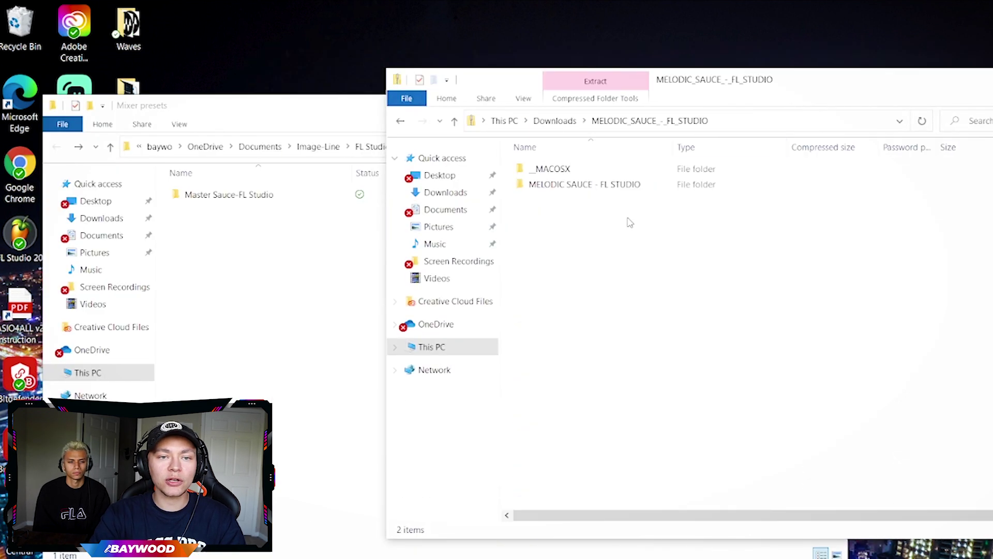
pyautogui.click(605, 186)
pyautogui.moveTo(448, 234); pyautogui.dragTo(211, 321)
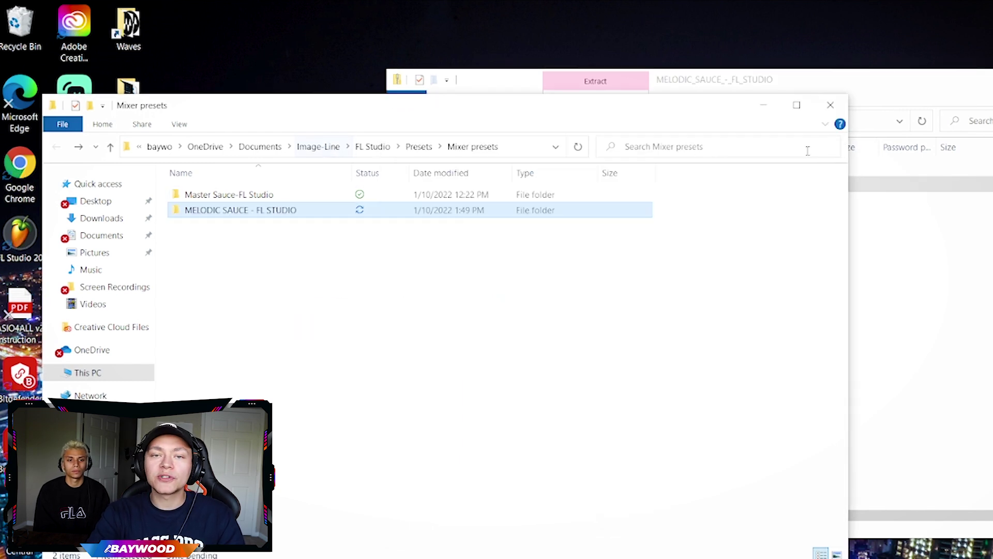
pyautogui.click(839, 111)
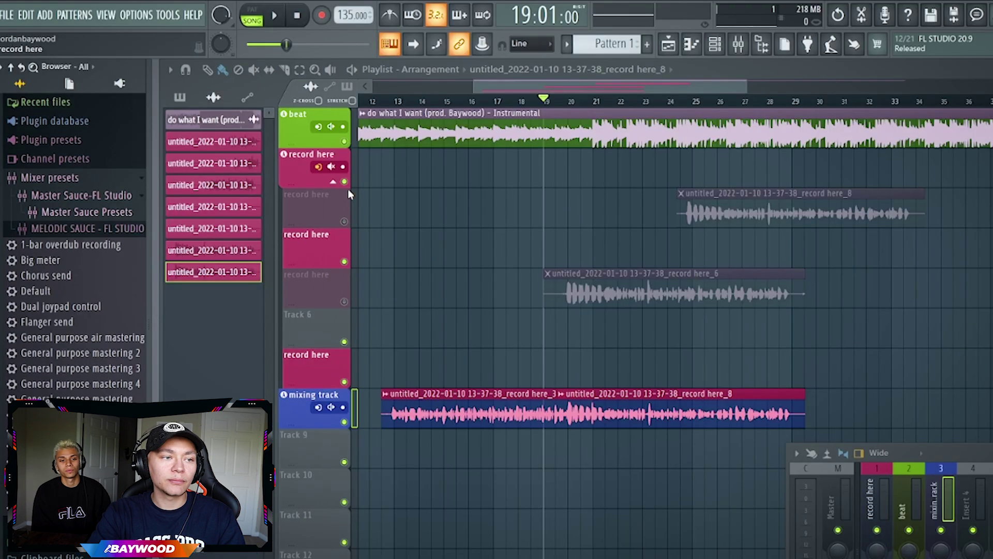
# Browse to Mixer presets > MELODIC SAUCE and drop the AQUAMAN preset onto mixer insert 3.
pyautogui.click(48, 209)
pyautogui.click(49, 192)
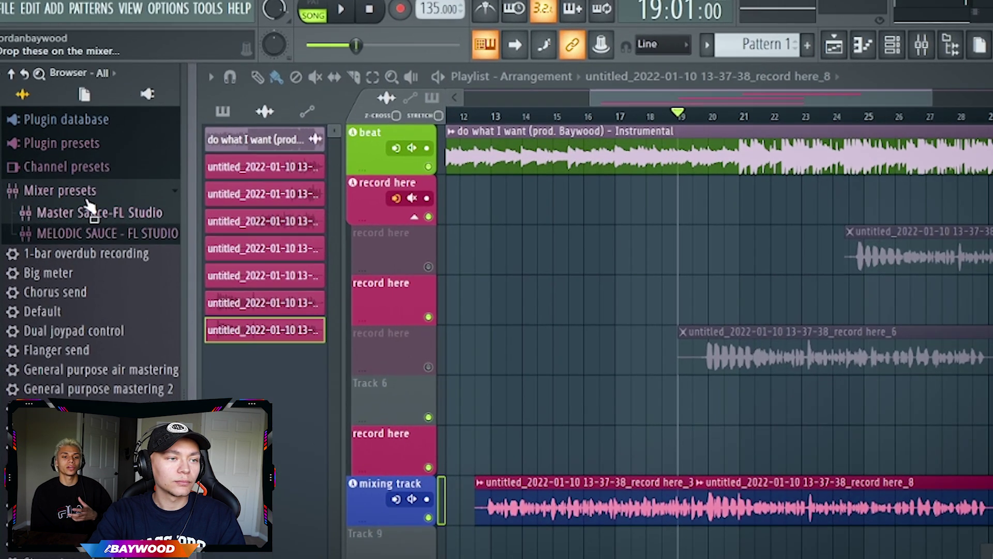
pyautogui.click(52, 197)
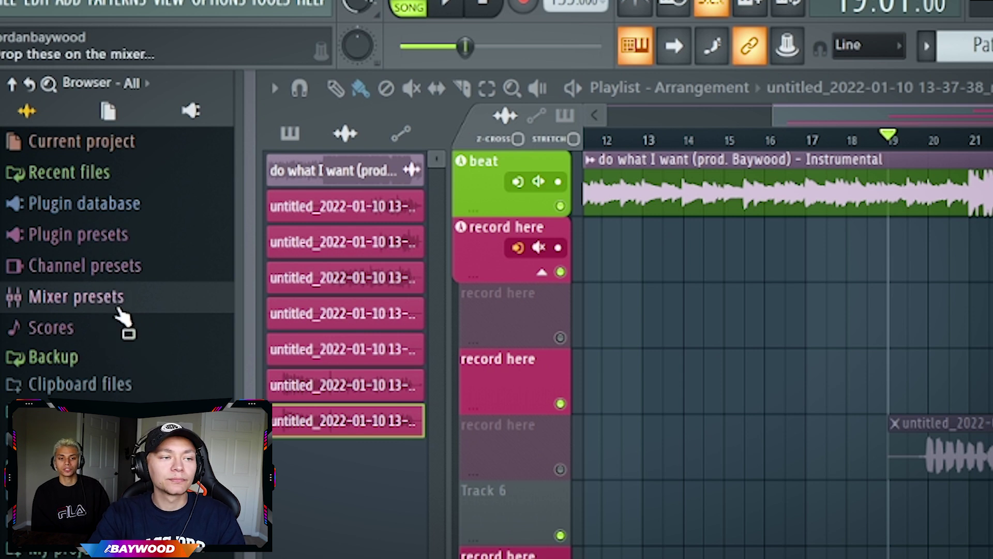
pyautogui.click(146, 299)
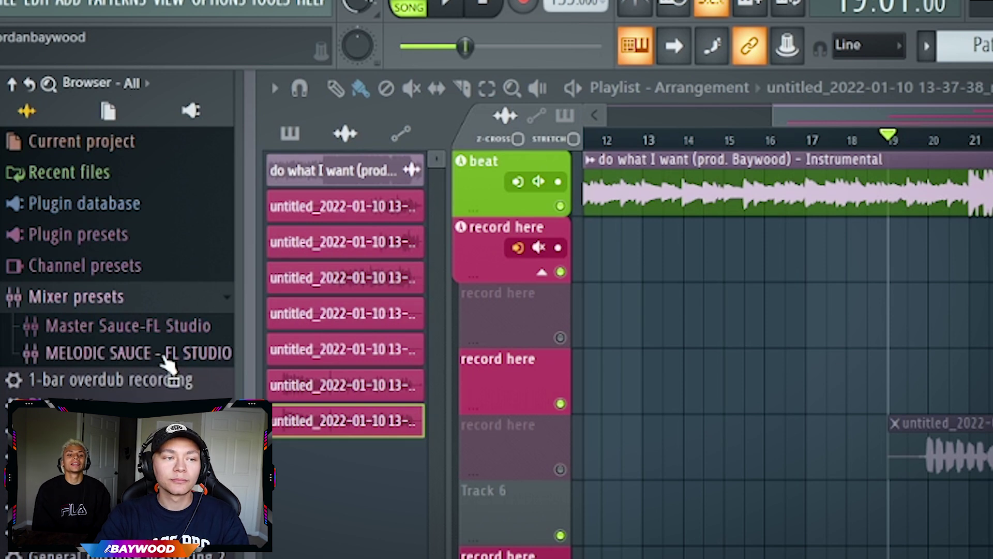
pyautogui.click(165, 356)
pyautogui.scroll(-3, 84, 288)
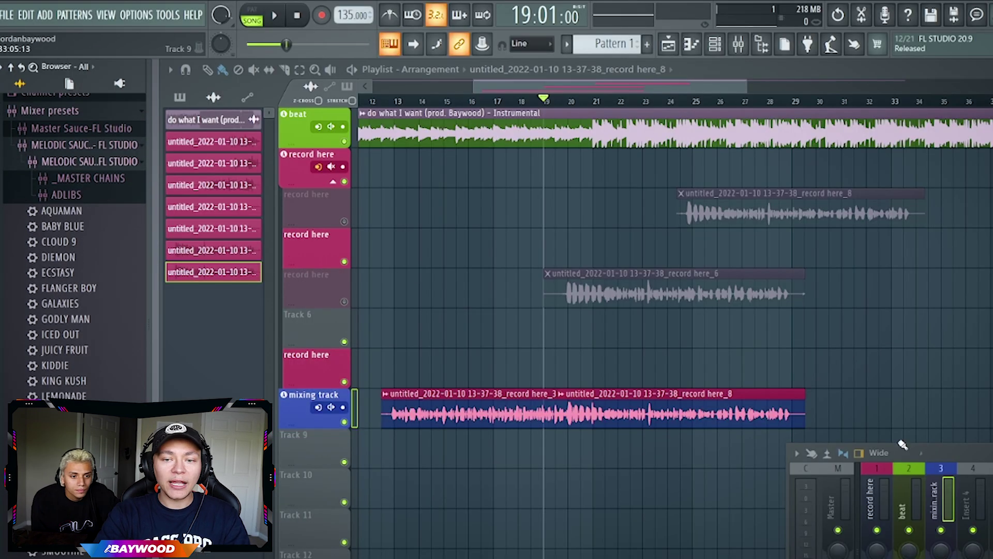
pyautogui.moveTo(902, 444); pyautogui.dragTo(774, 214)
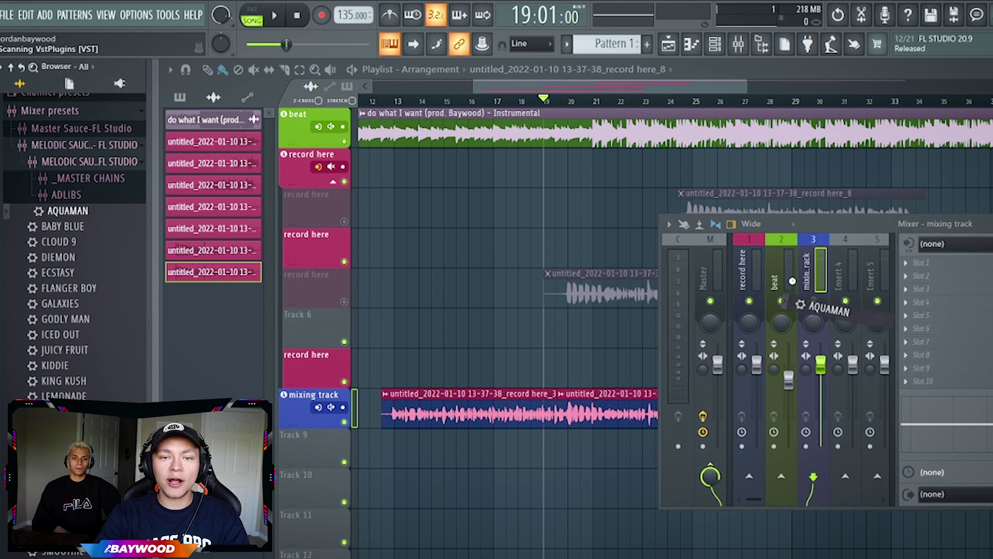
pyautogui.moveTo(792, 281); pyautogui.dragTo(812, 269)
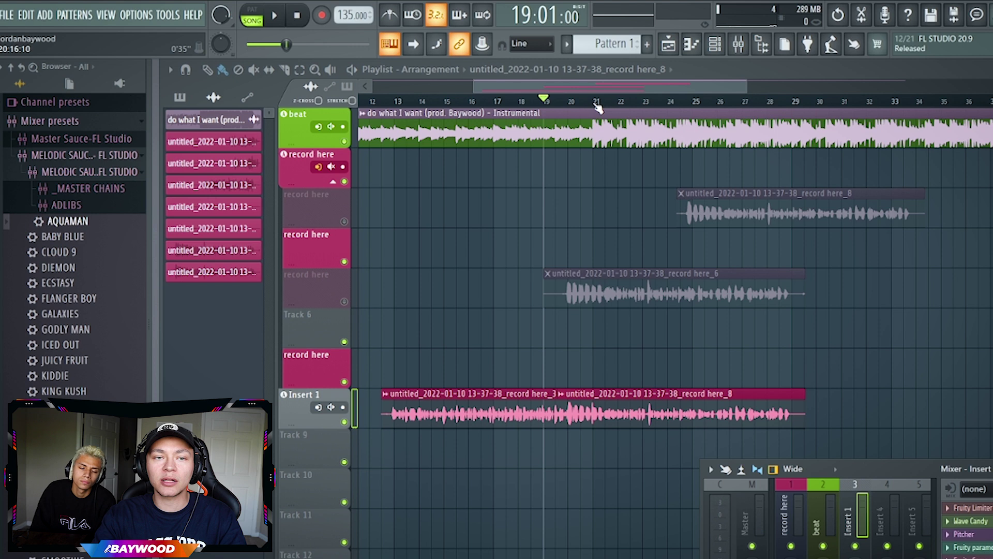
# Select bars 21–29 on the playlist ruler and play them through the AQUAMAN chain.
pyautogui.moveTo(596, 104); pyautogui.dragTo(793, 105)
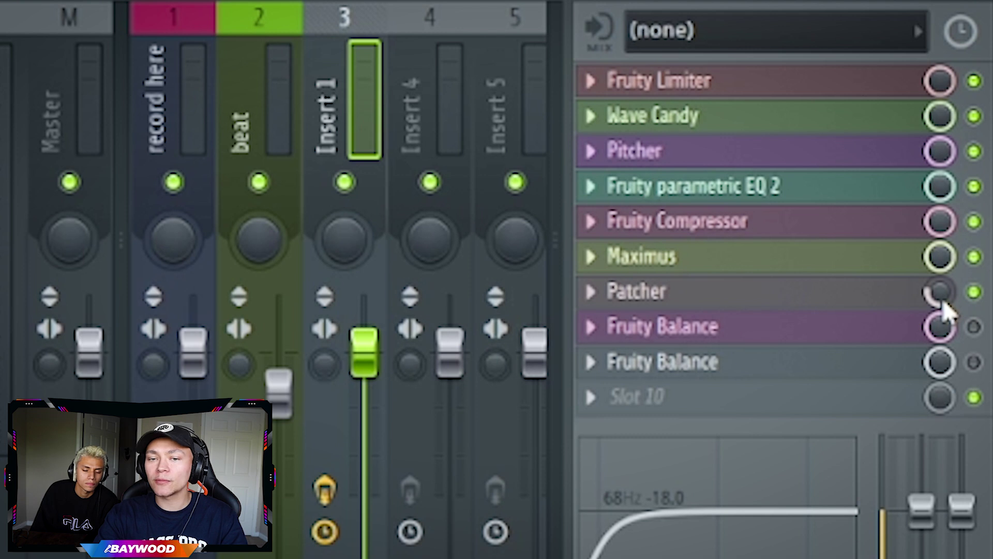
pyautogui.press('space')
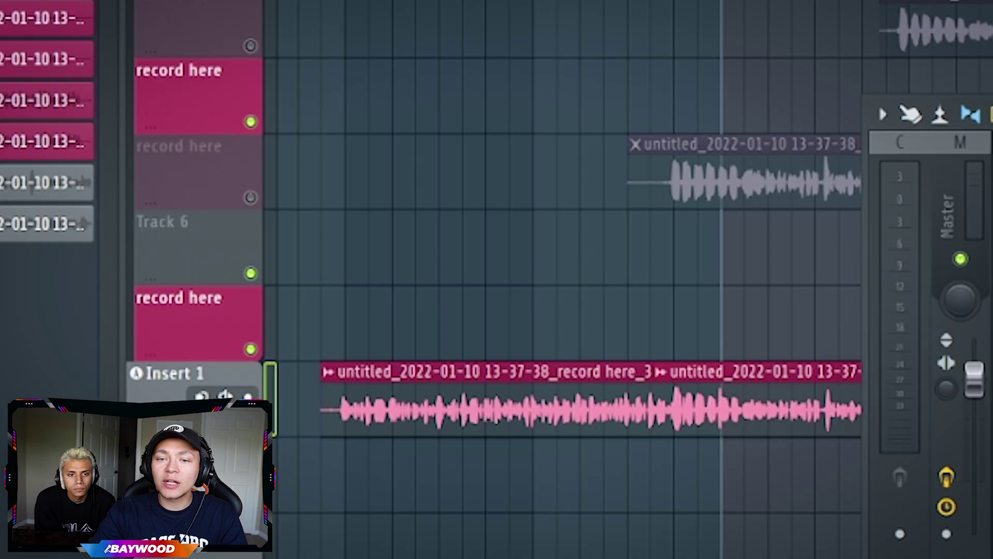
# Set Pitcher to the E Major key, try Fast retune speed, then settle on Medium.
pyautogui.click(978, 321)
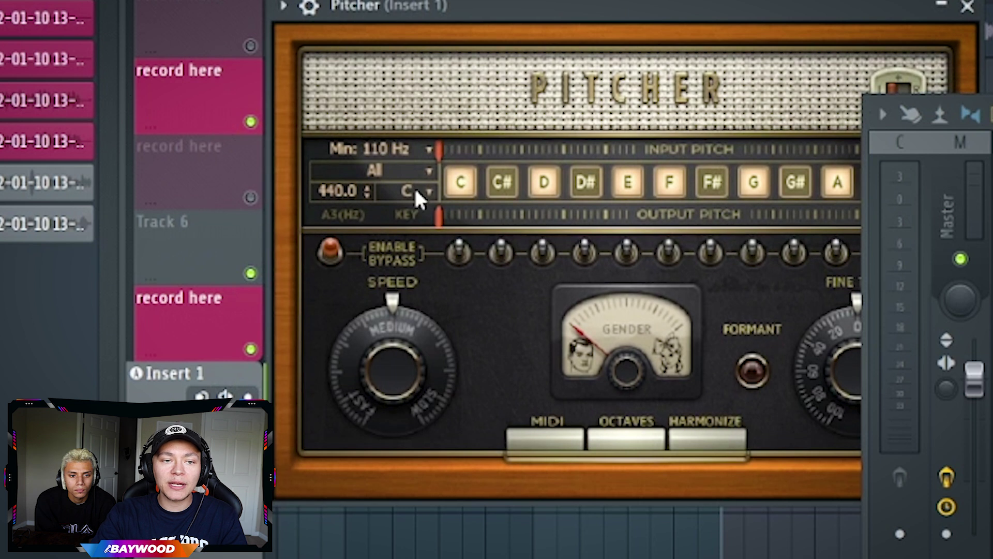
pyautogui.click(416, 190)
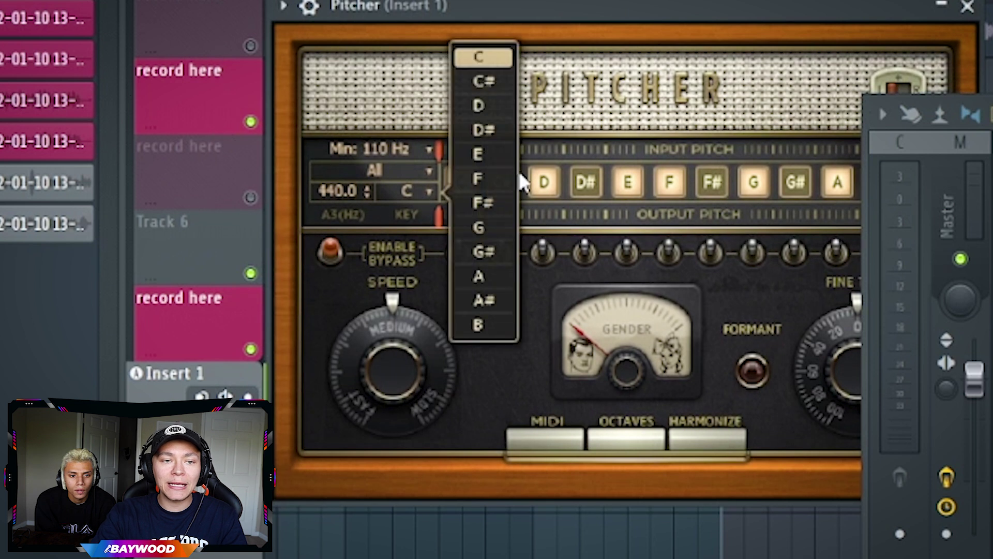
pyautogui.click(488, 154)
pyautogui.click(423, 166)
pyautogui.click(500, 147)
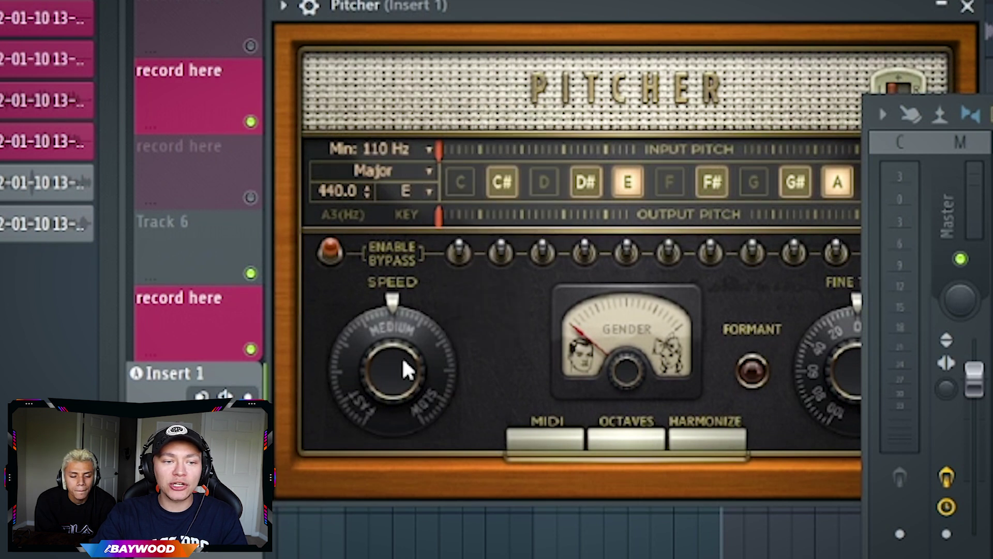
pyautogui.moveTo(393, 370); pyautogui.dragTo(394, 352)
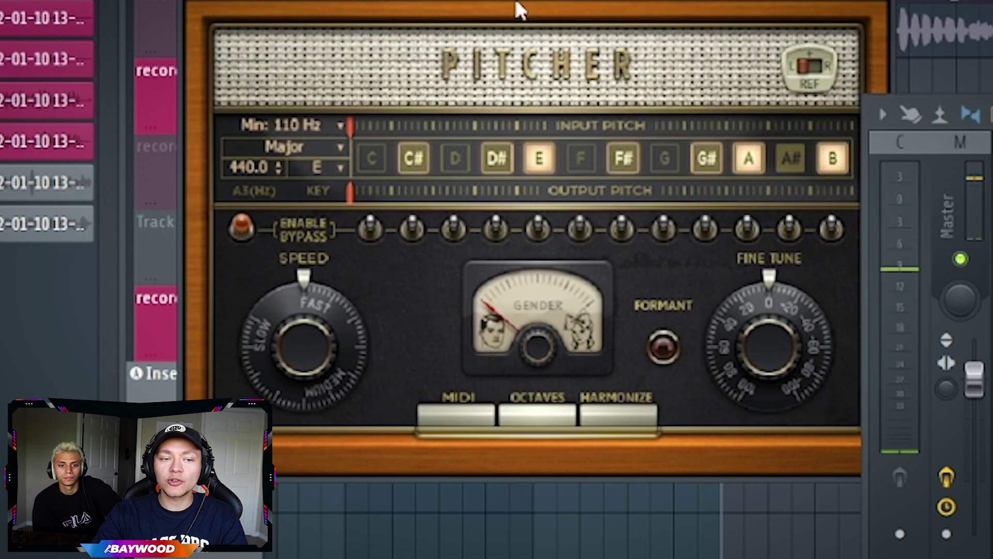
pyautogui.moveTo(319, 346); pyautogui.dragTo(318, 370)
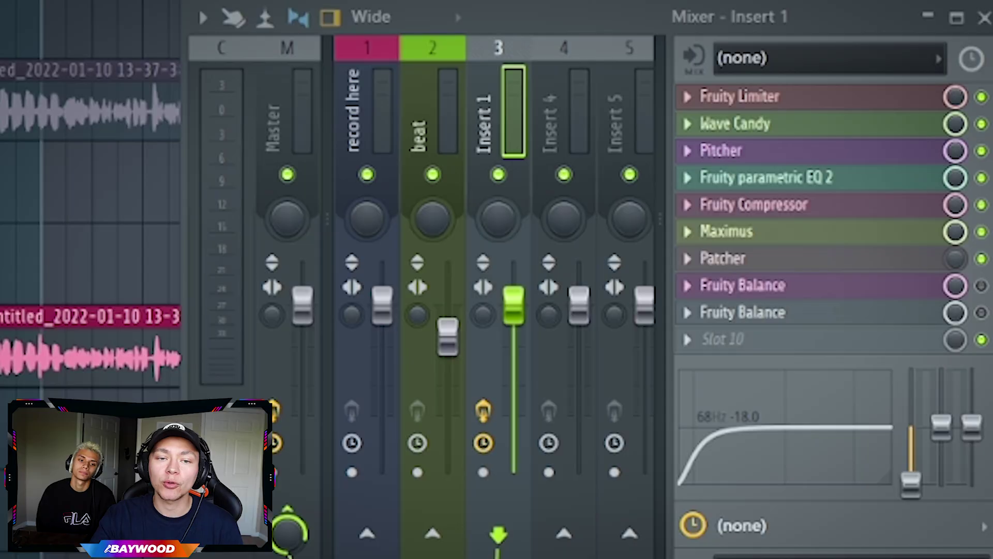
# Load the ALL YOU NEED chain from _MASTER CHAINS onto the Master track.
pyautogui.click(265, 79)
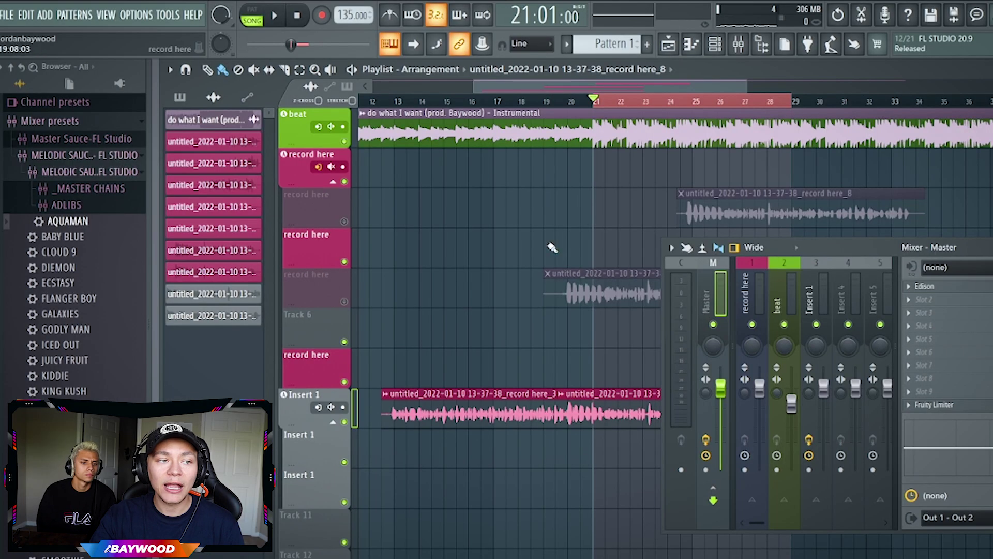
pyautogui.click(88, 190)
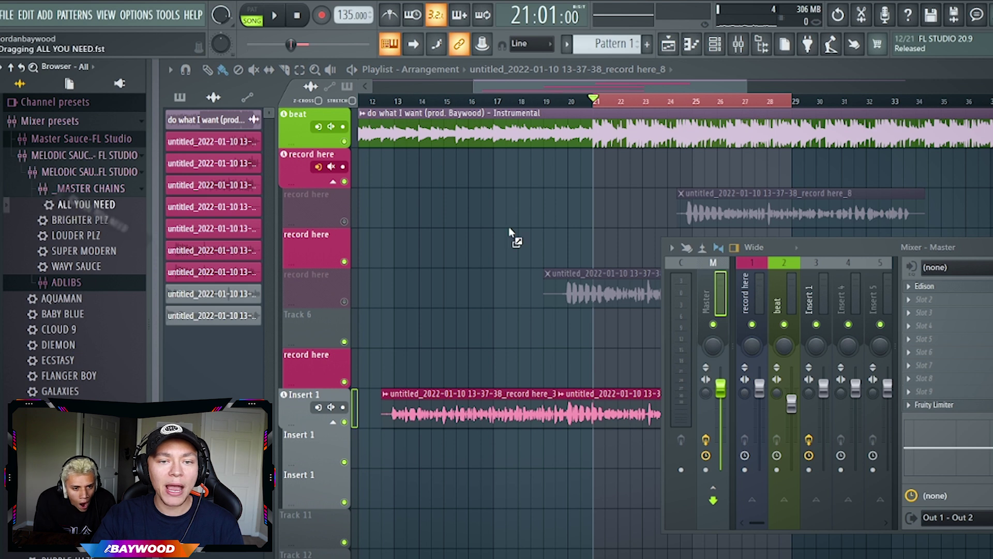
pyautogui.moveTo(713, 299); pyautogui.dragTo(706, 309)
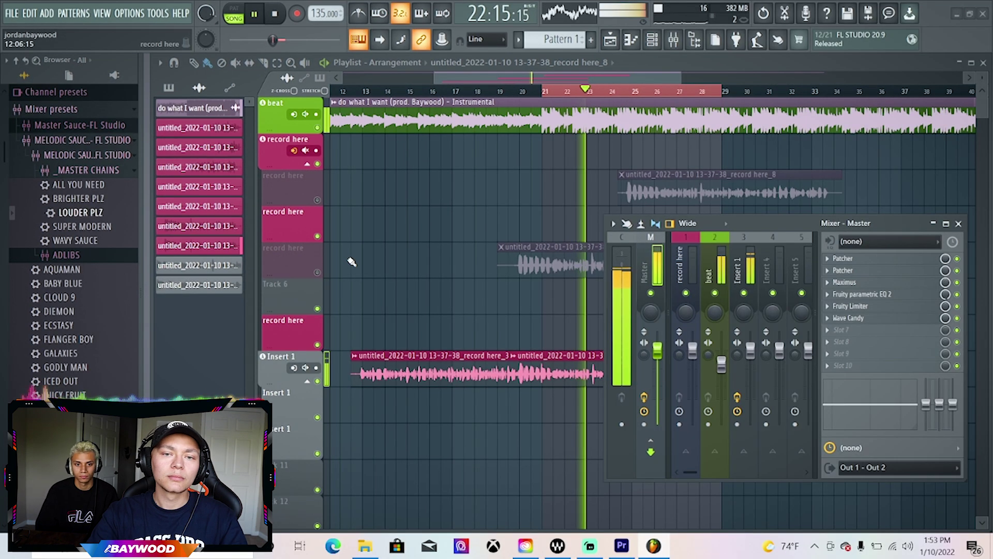
# Stop playback and raise the Master Fruity Limiter's input gain, then close the limiter.
pyautogui.click(876, 307)
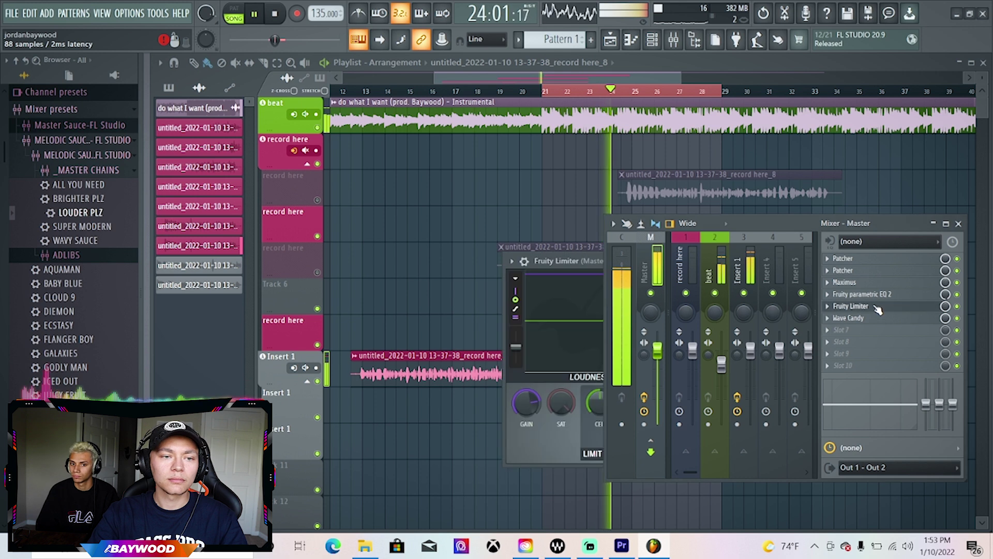
pyautogui.moveTo(572, 264); pyautogui.dragTo(216, 195)
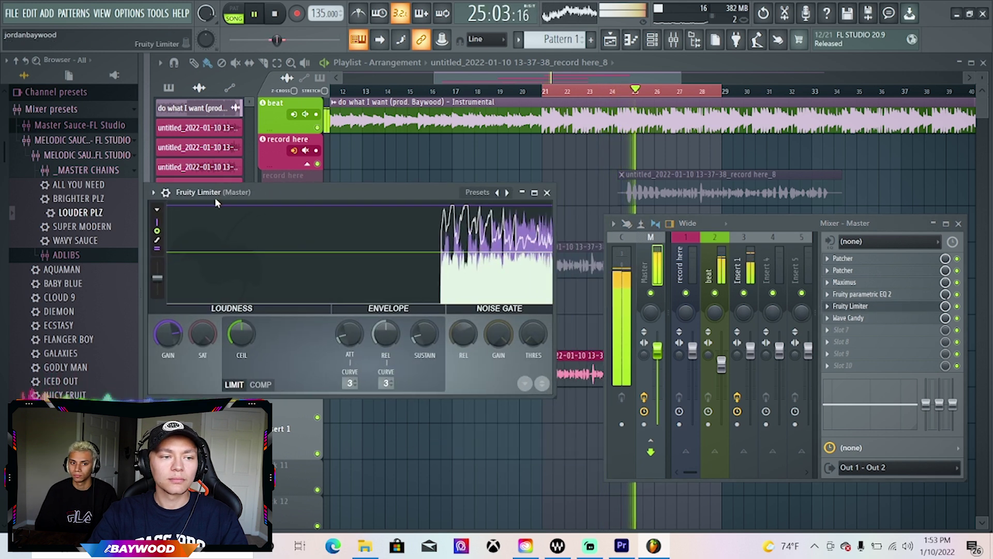
pyautogui.press('space')
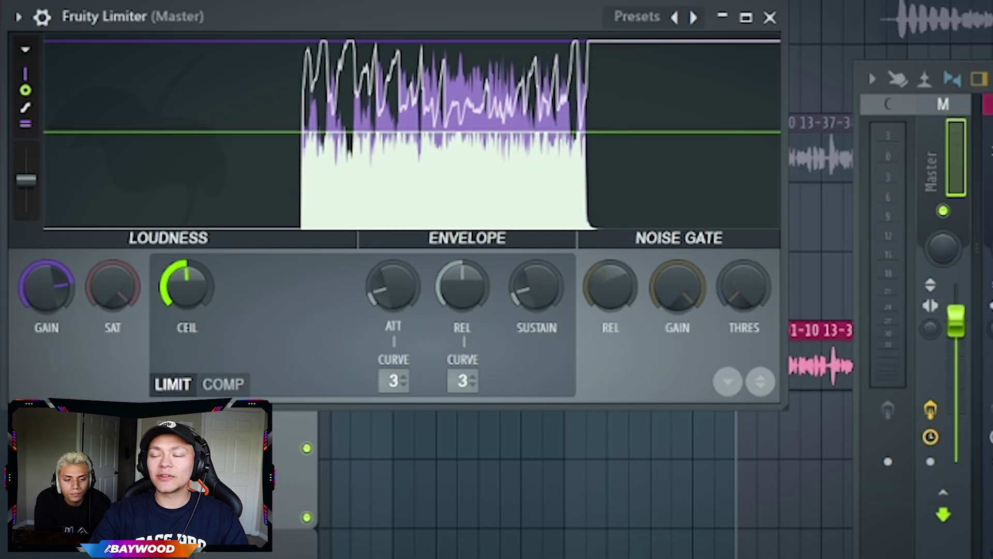
pyautogui.moveTo(41, 302); pyautogui.dragTo(41, 282)
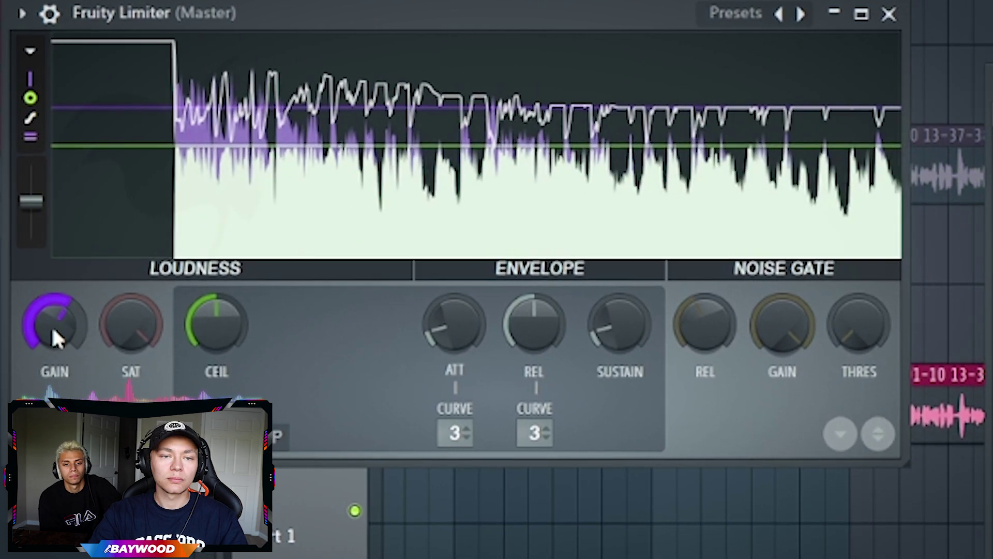
pyautogui.click(889, 14)
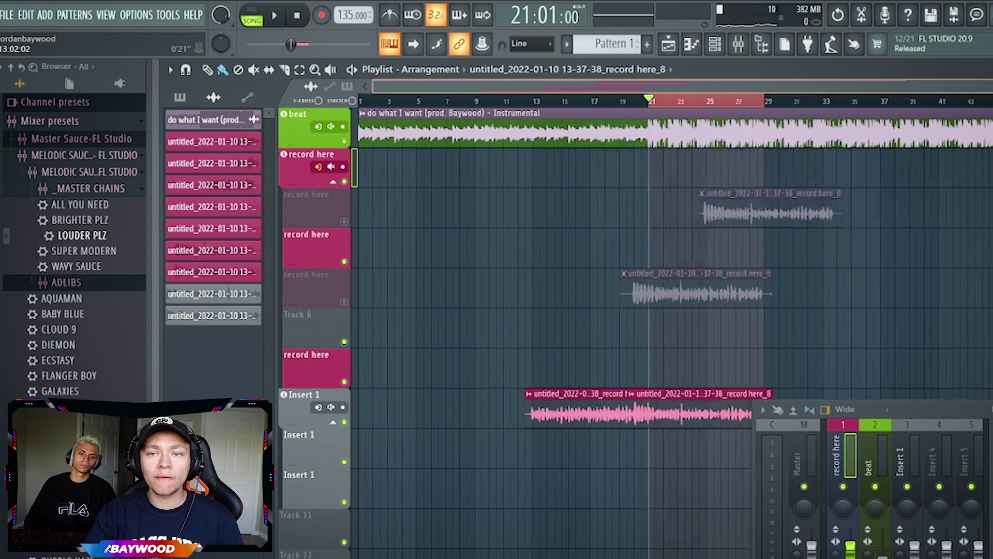
# Extend the ruler selection to span bars 1–56 and bring up File > Export formats.
pyautogui.moveTo(554, 102); pyautogui.dragTo(353, 104)
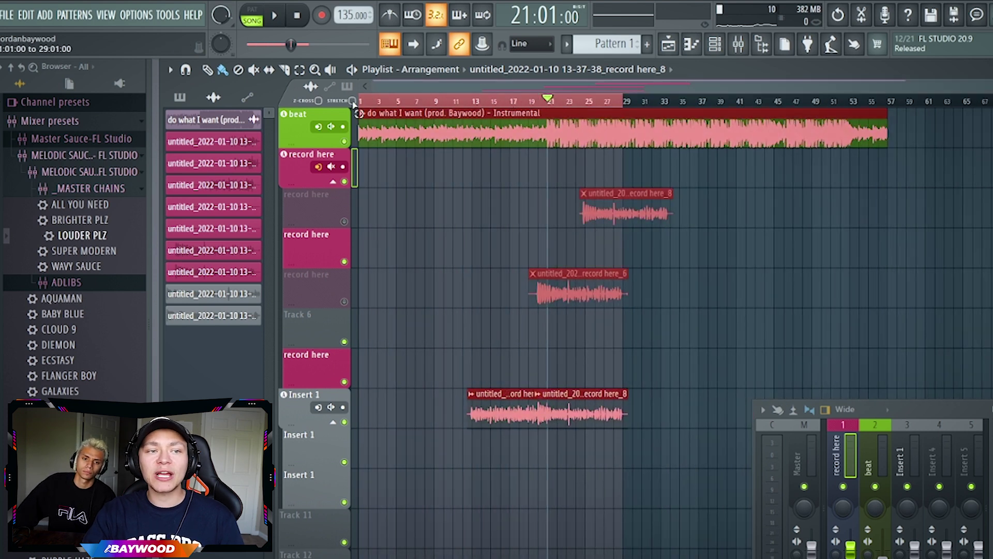
pyautogui.moveTo(626, 103); pyautogui.dragTo(877, 114)
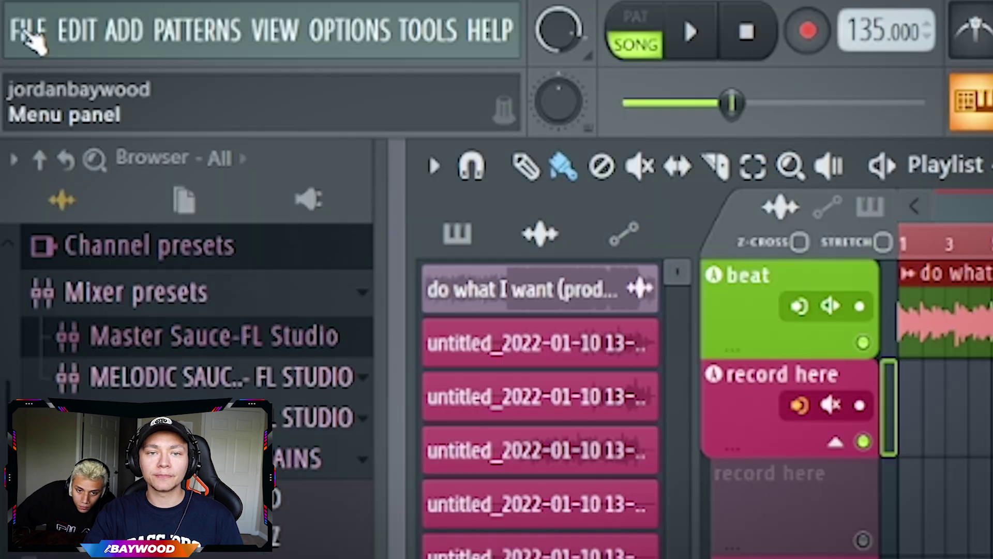
pyautogui.click(8, 14)
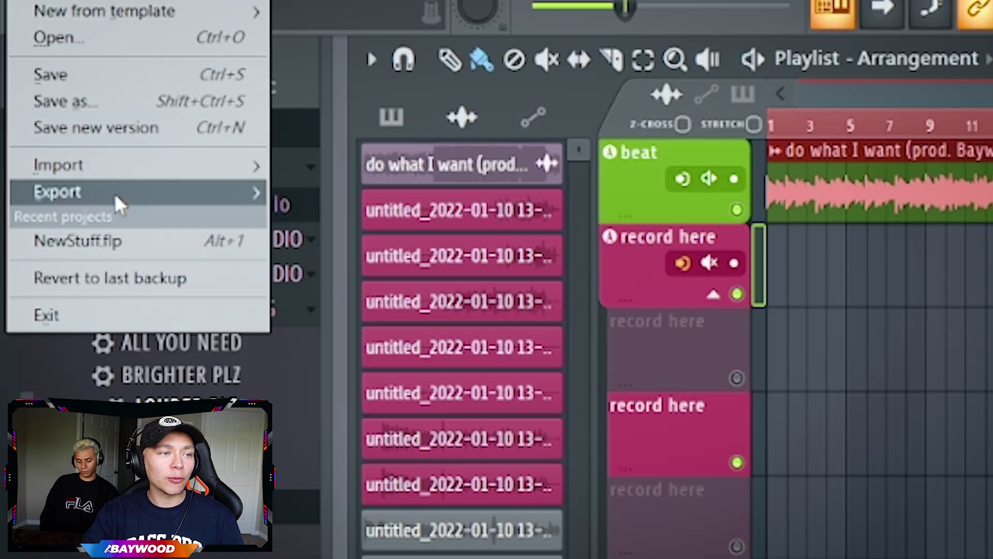
pyautogui.moveTo(115, 200)
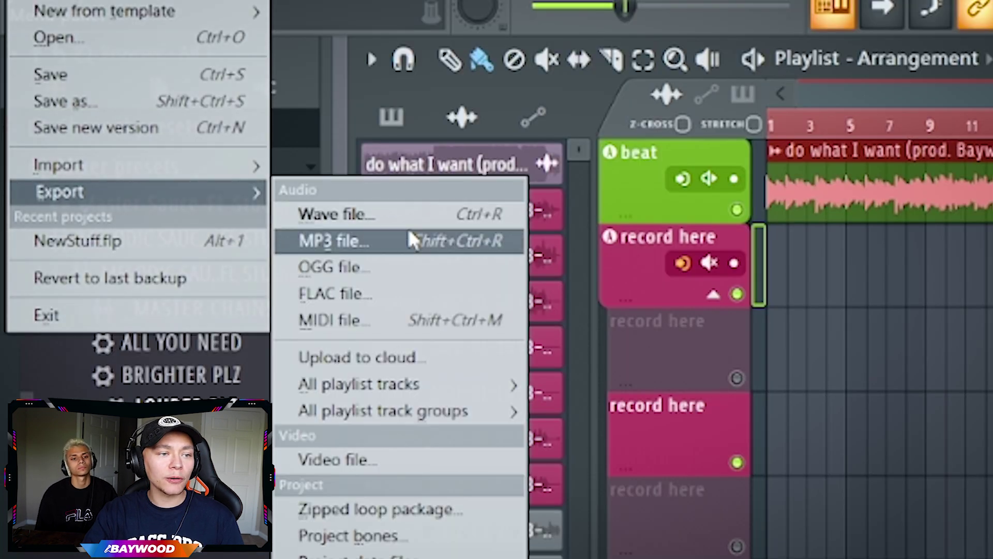
# Configure the song-selection render as a 24-bit stereo WAV with WAV upload format.
pyautogui.click(422, 364)
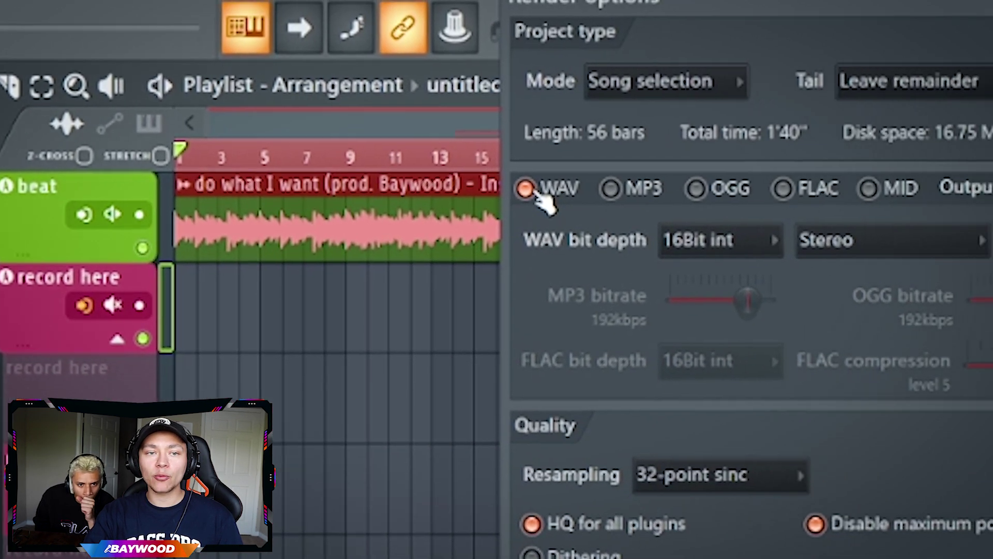
pyautogui.click(848, 230)
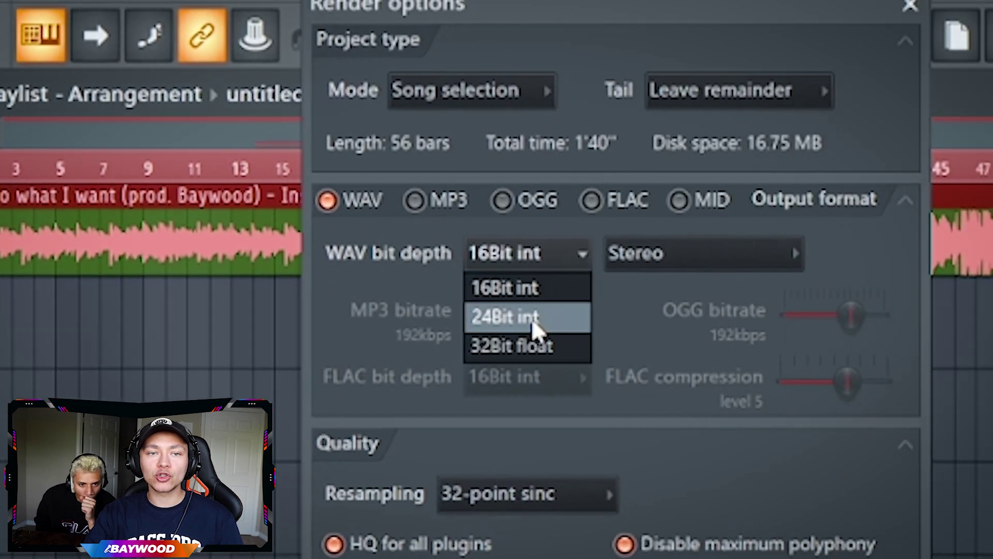
pyautogui.click(648, 291)
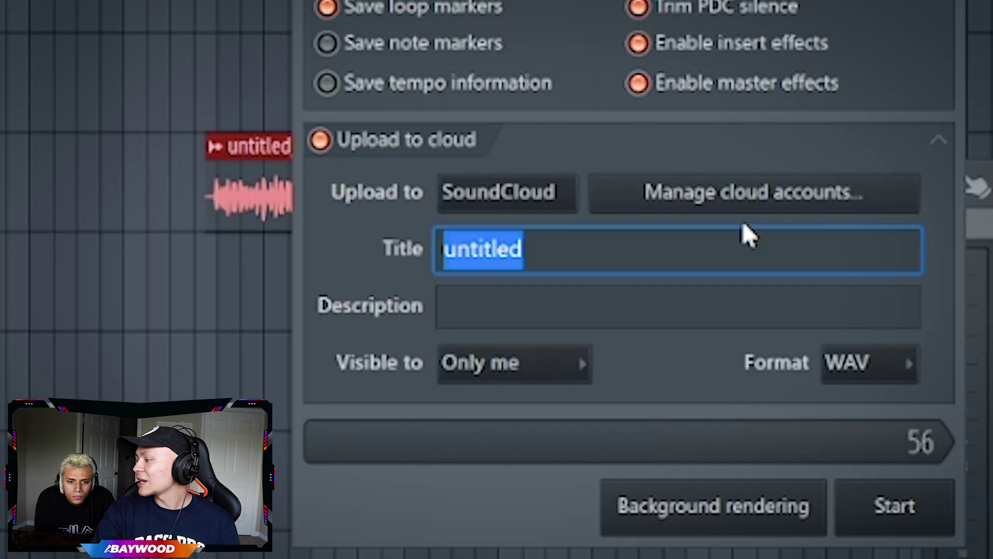
pyautogui.click(859, 373)
pyautogui.click(886, 413)
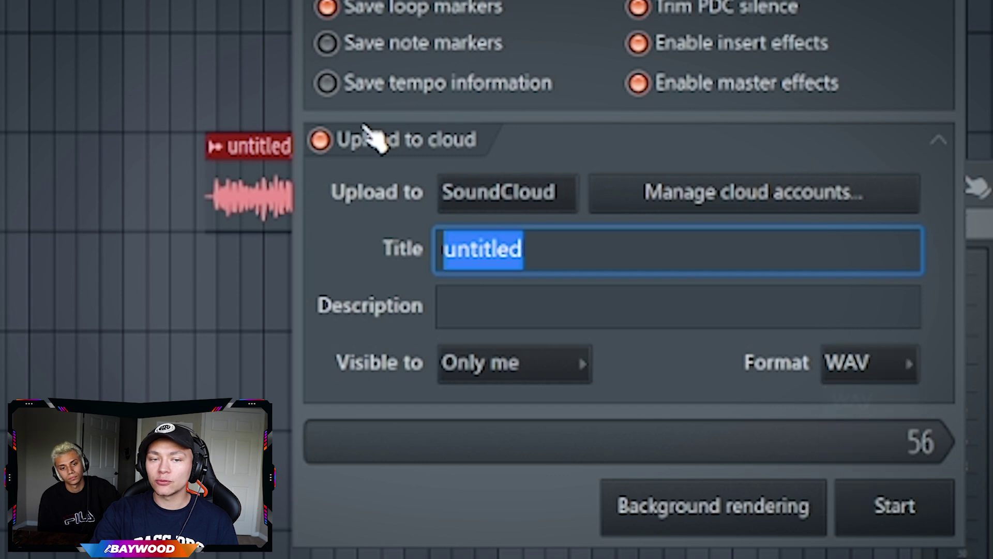